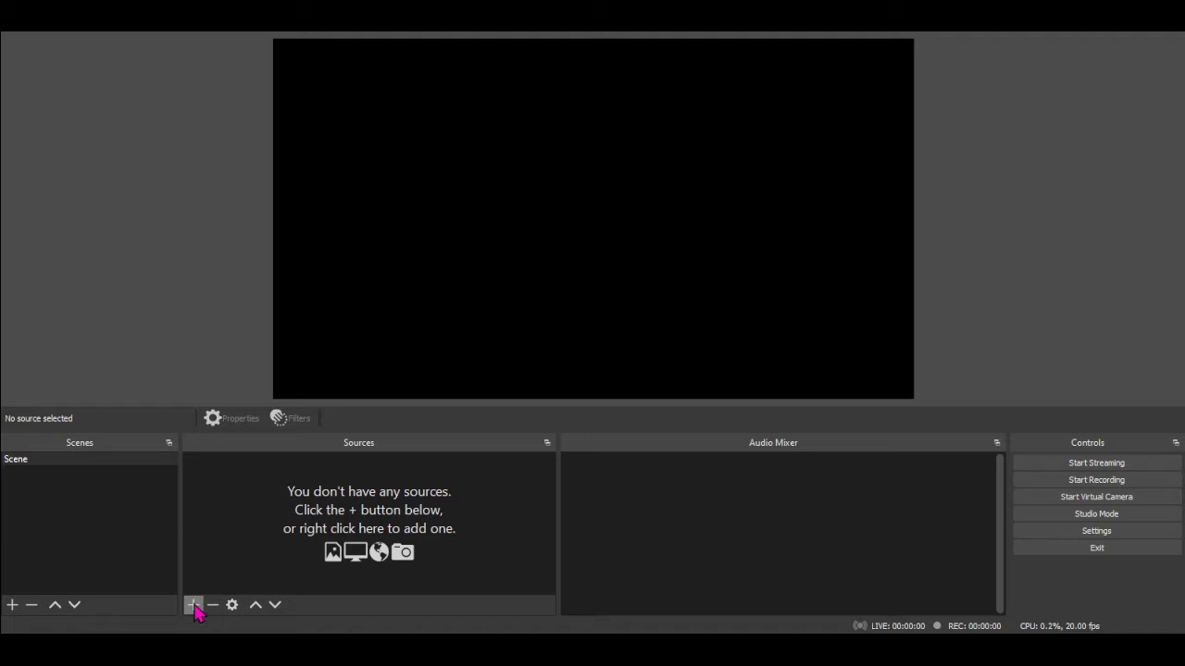
Add a new Video Capture Device source to the scene and name it "Camera on me"
left_click(196, 607)
left_click(214, 562)
left_click(194, 606)
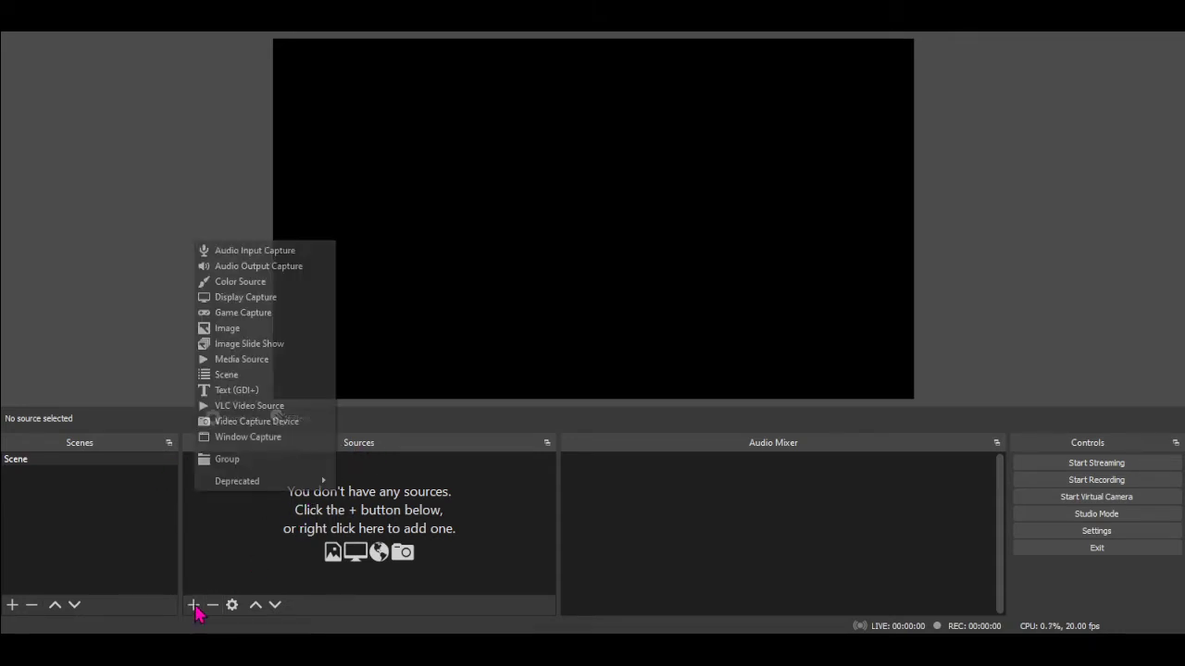
left_click(268, 423)
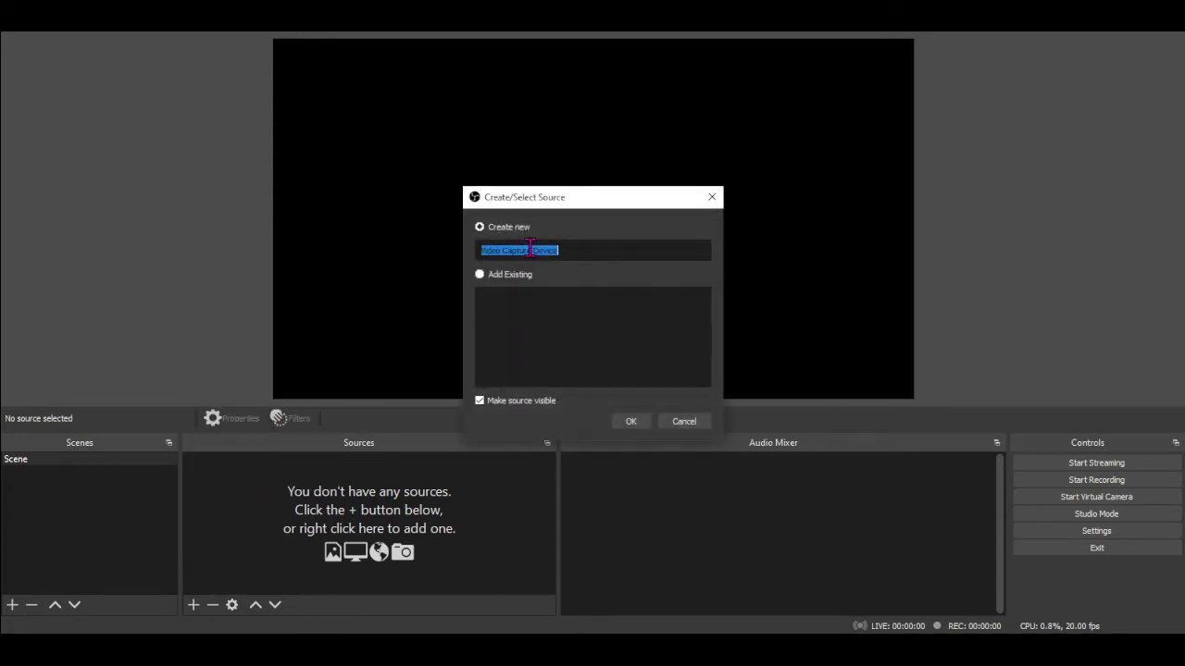
left_click(571, 254)
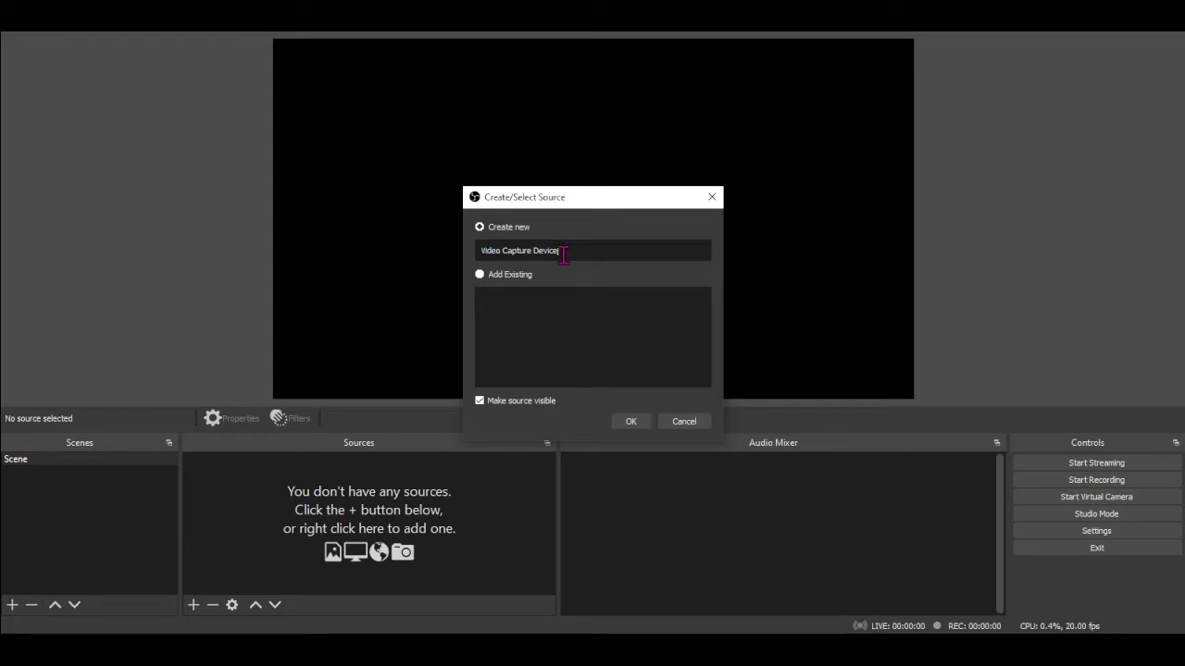
triple_click(562, 255)
type("M")
key("BackSpace")
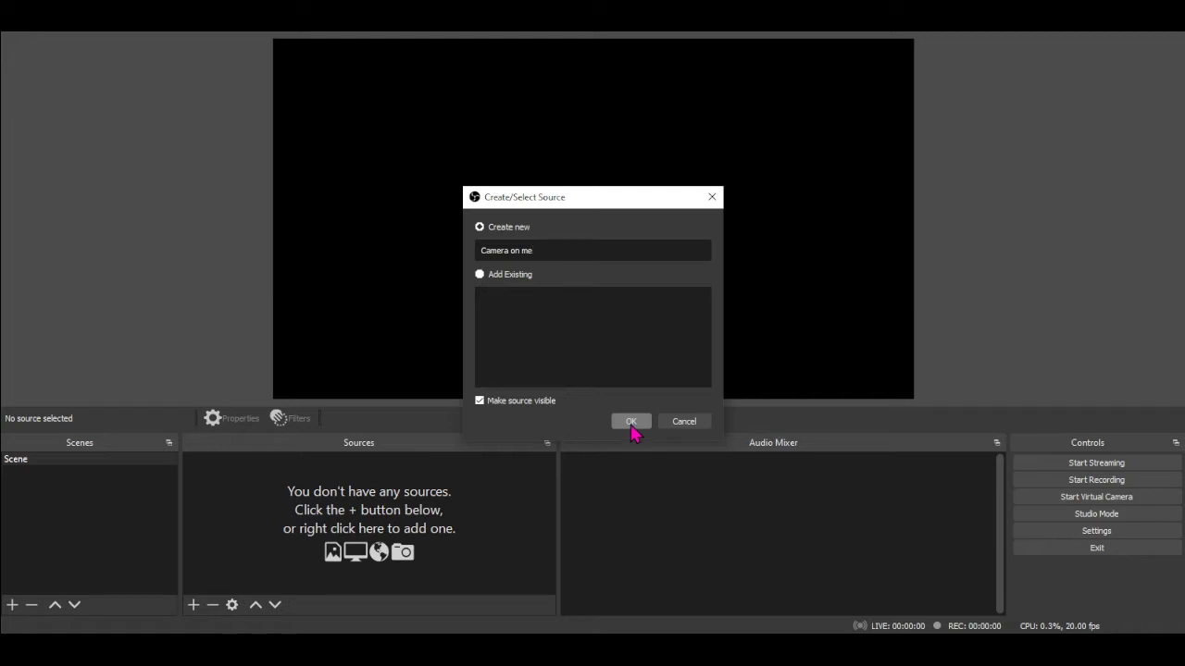
left_click(631, 423)
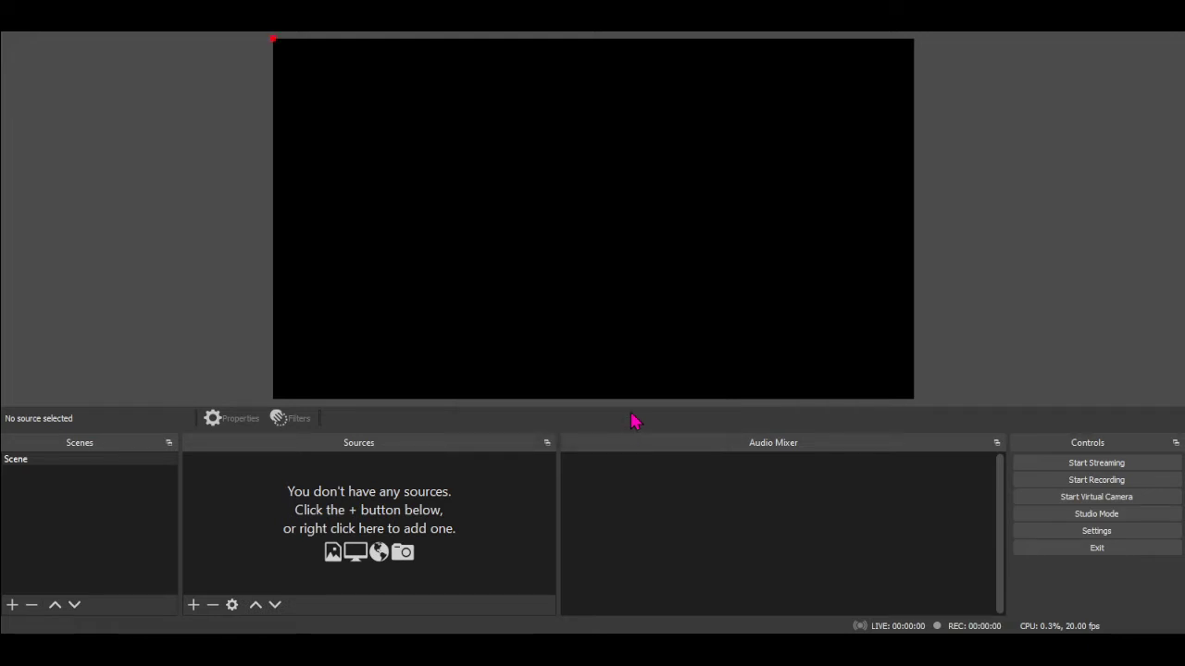
Set the Camera on me source to the HD Pro Webcam C920 device with a custom resolution of 1920x1080
left_click(558, 297)
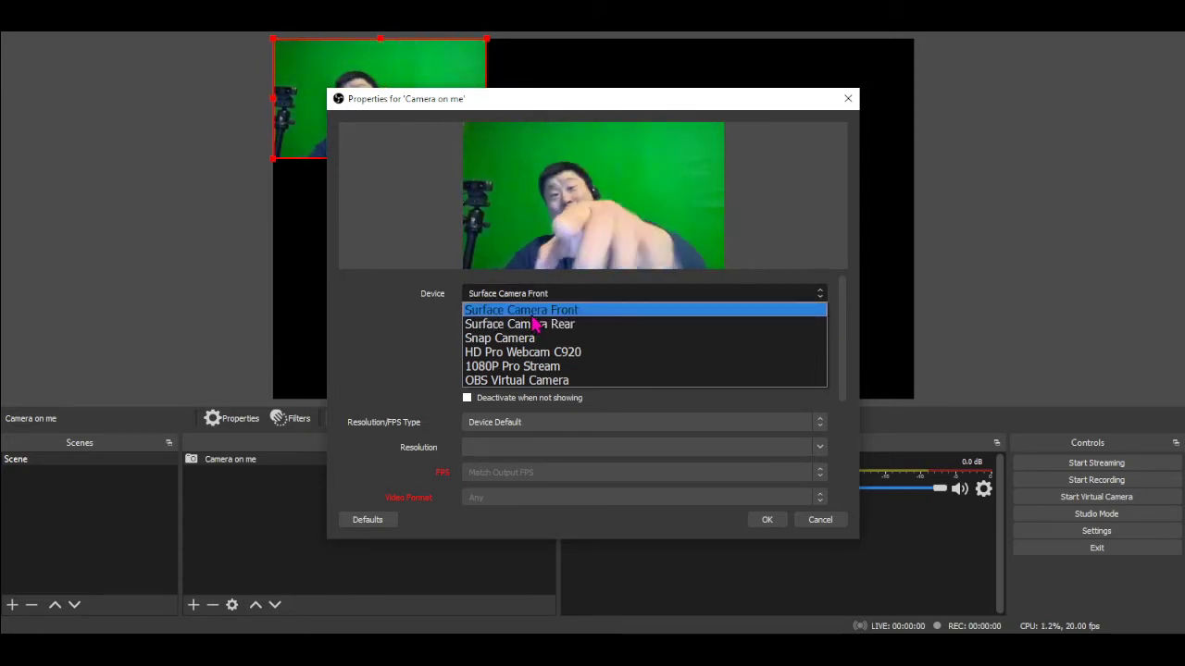
left_click(566, 353)
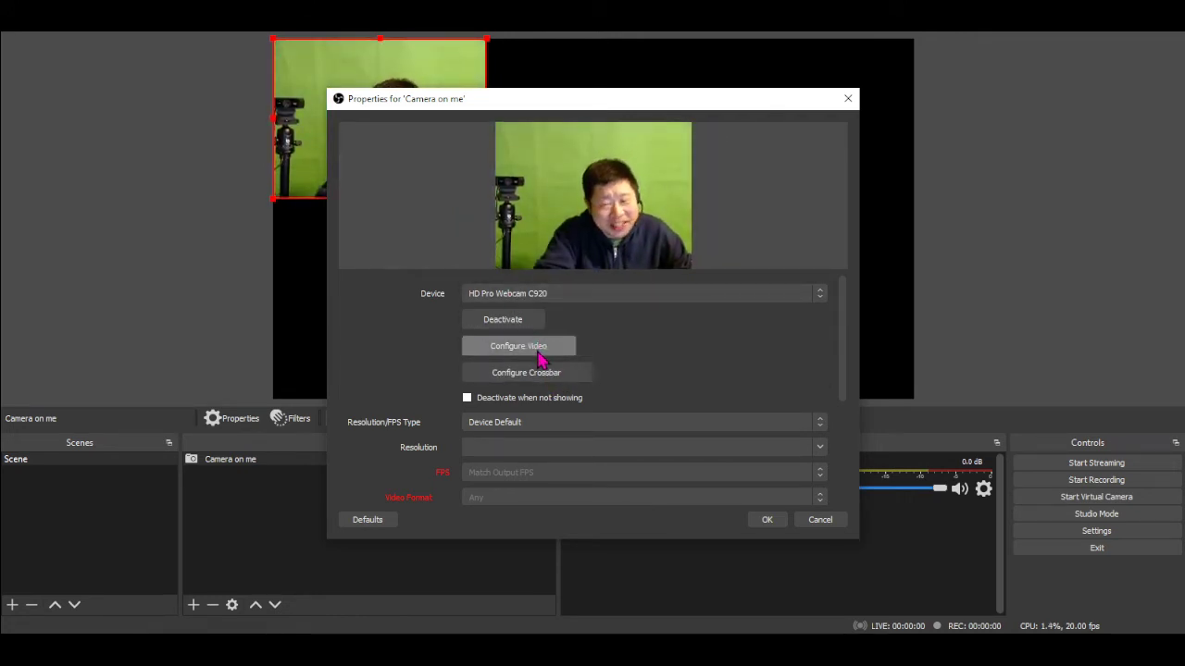
left_click(521, 430)
left_click(519, 450)
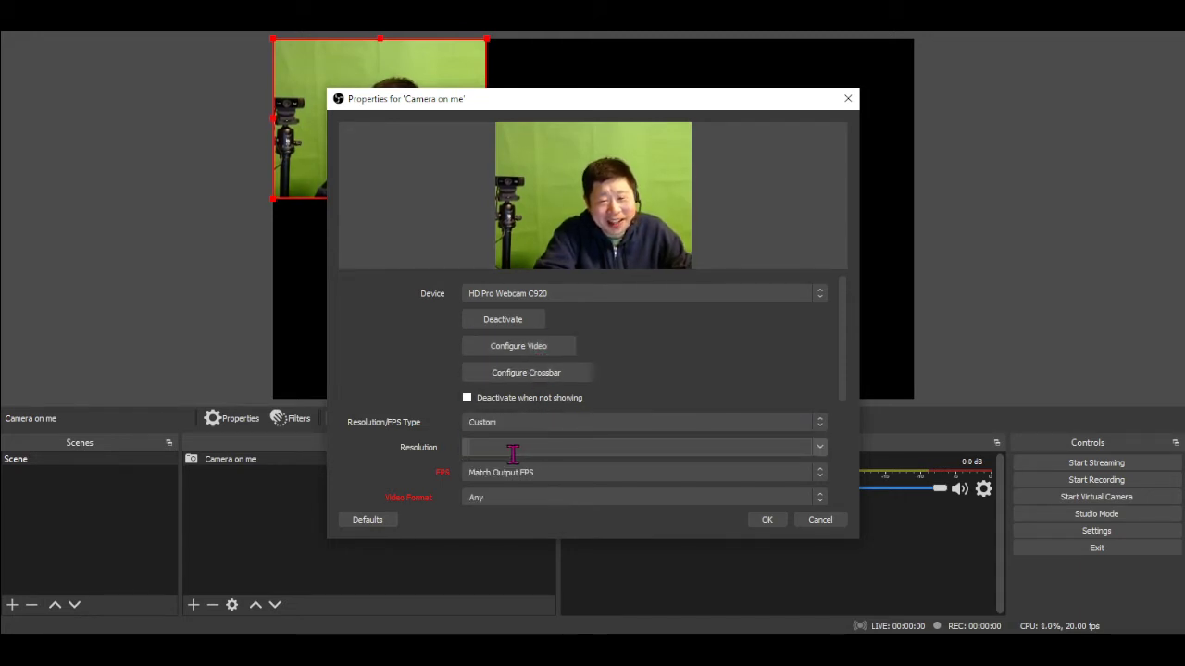
left_click(822, 453)
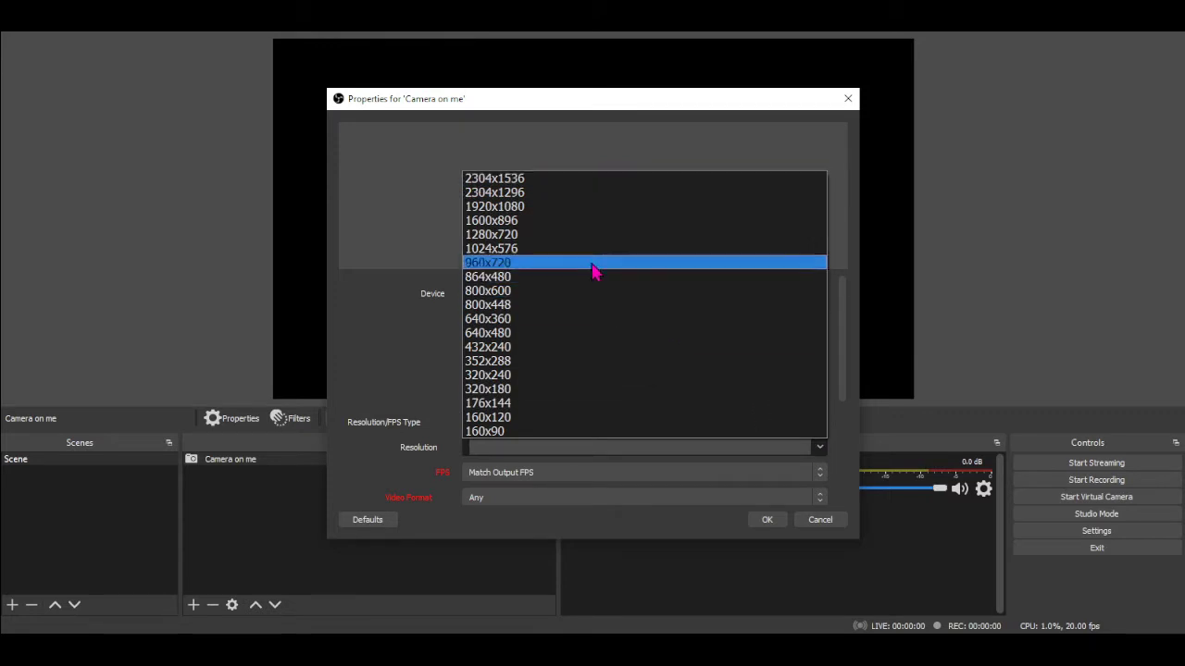
left_click(516, 209)
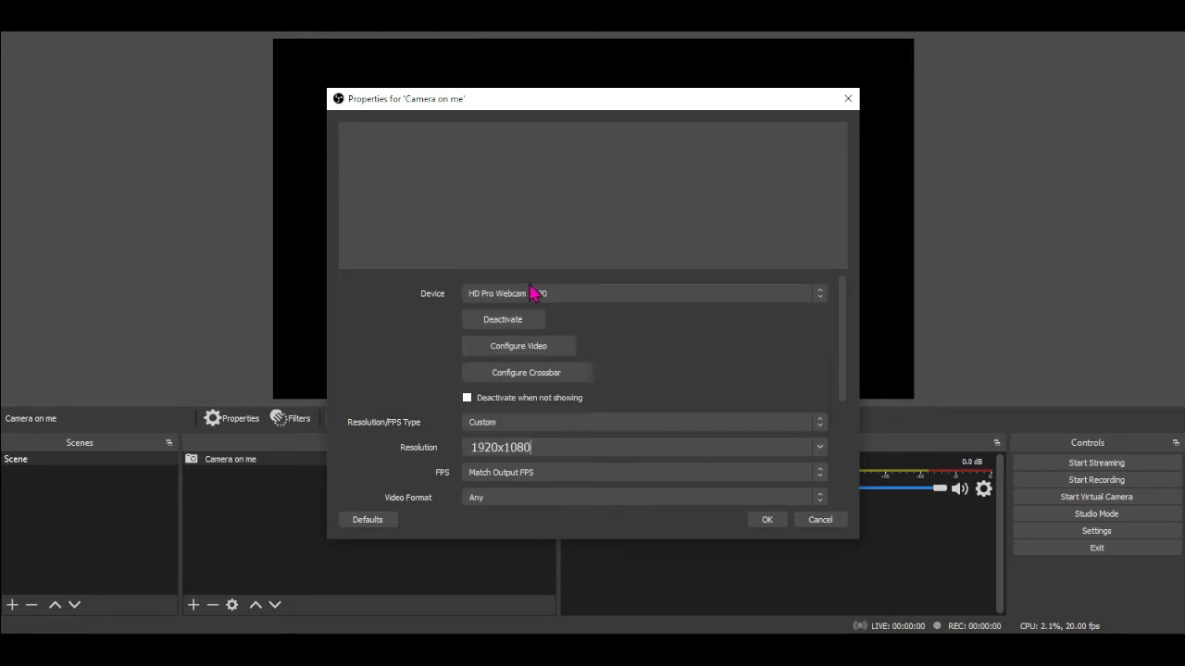
left_click(767, 521)
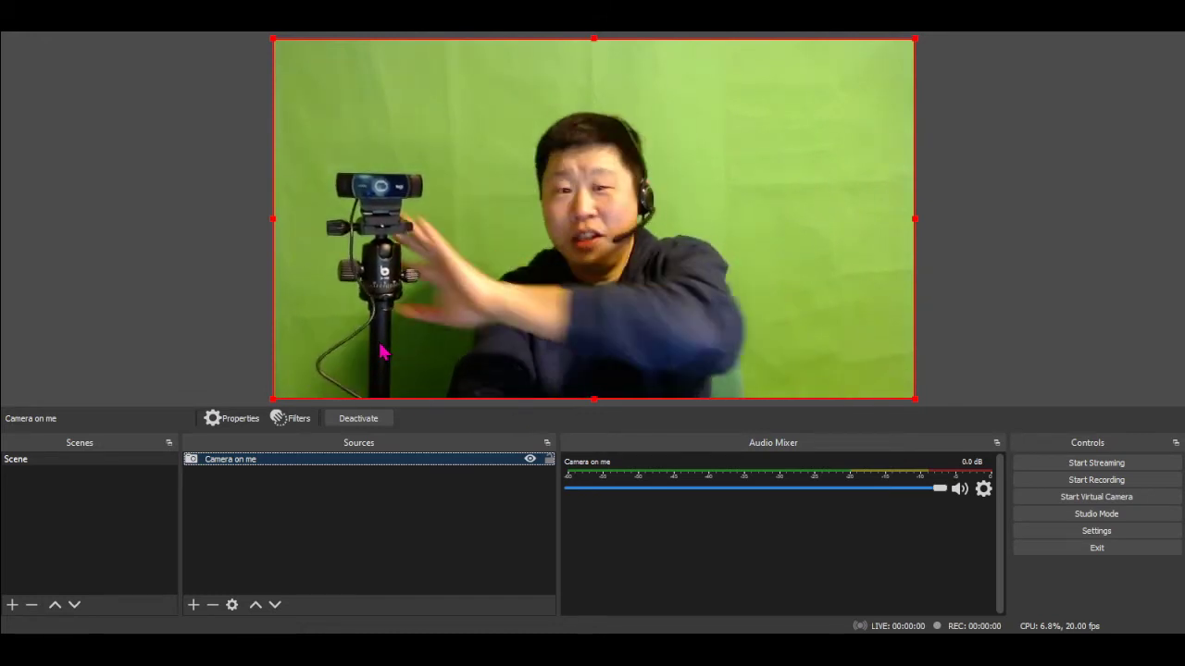
Add a second Video Capture Device source to the scene and name it "Tripod camera"
left_click(194, 605)
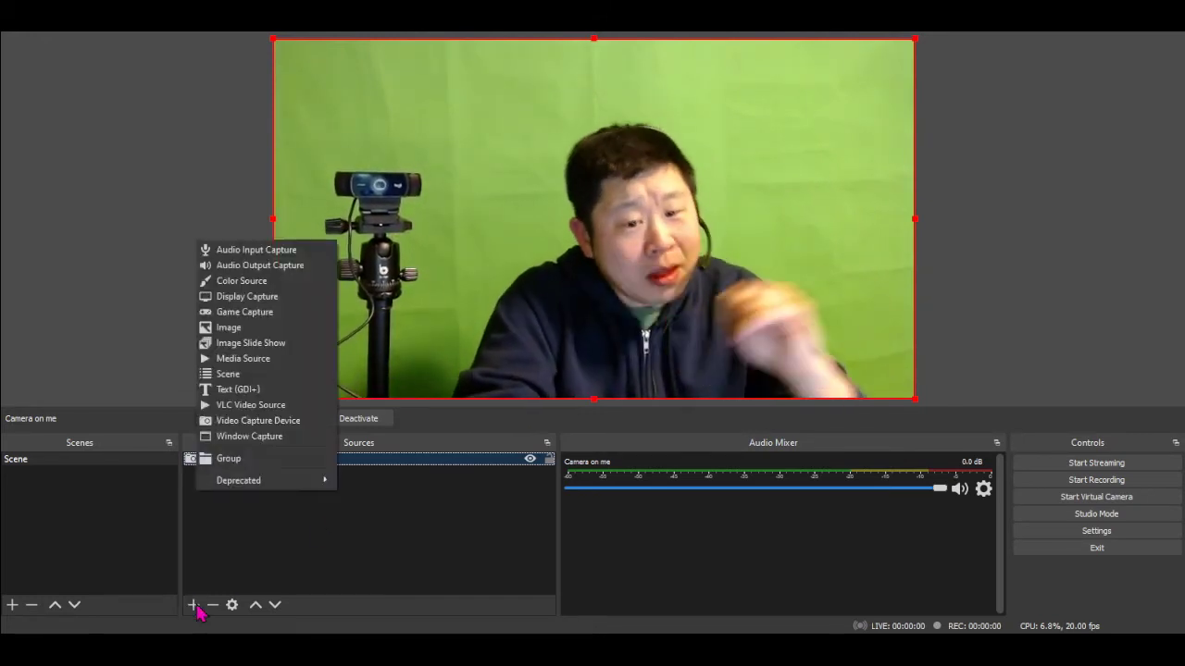
left_click(291, 422)
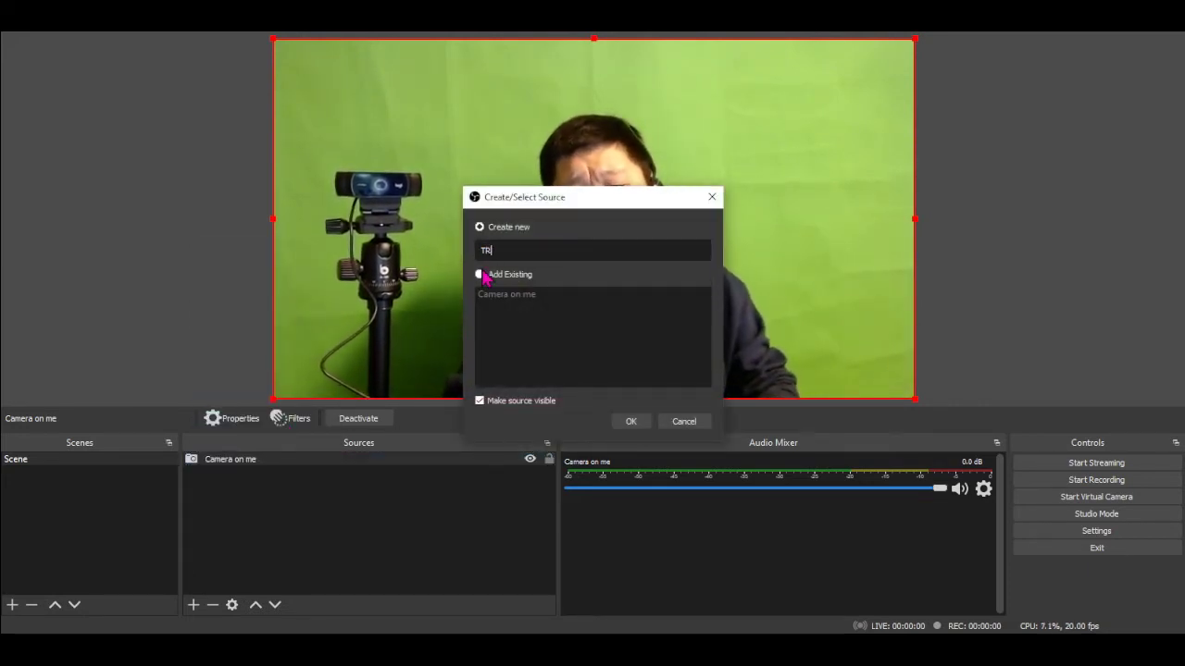
type("Tripod")
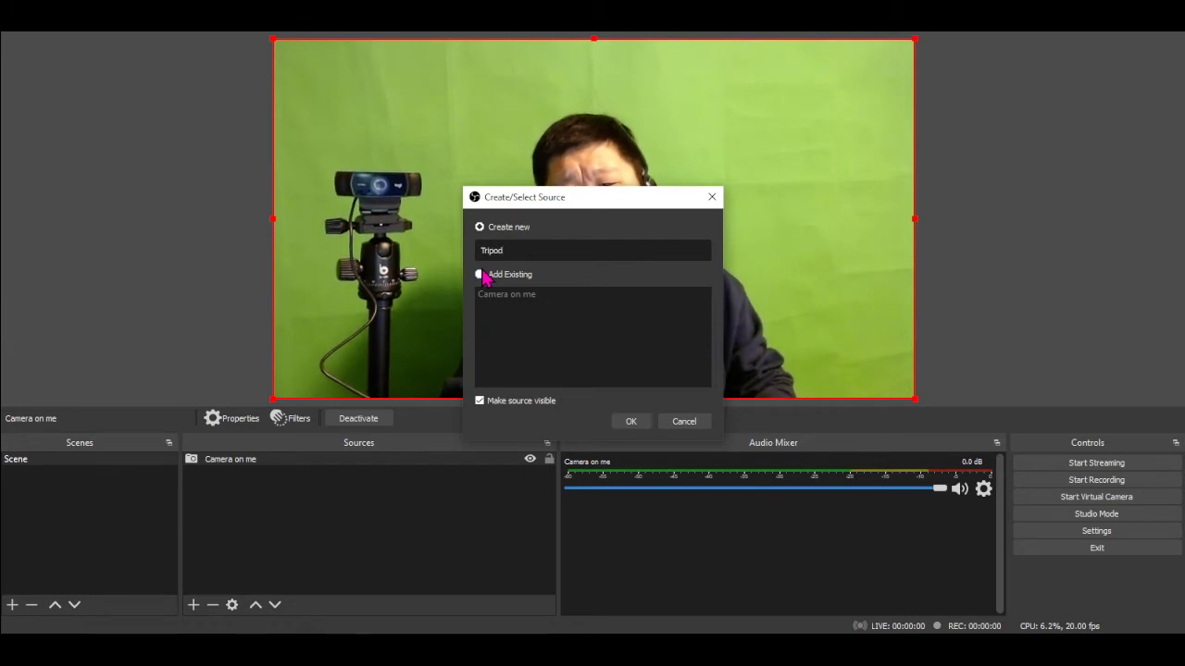
type(" camera")
key("Return")
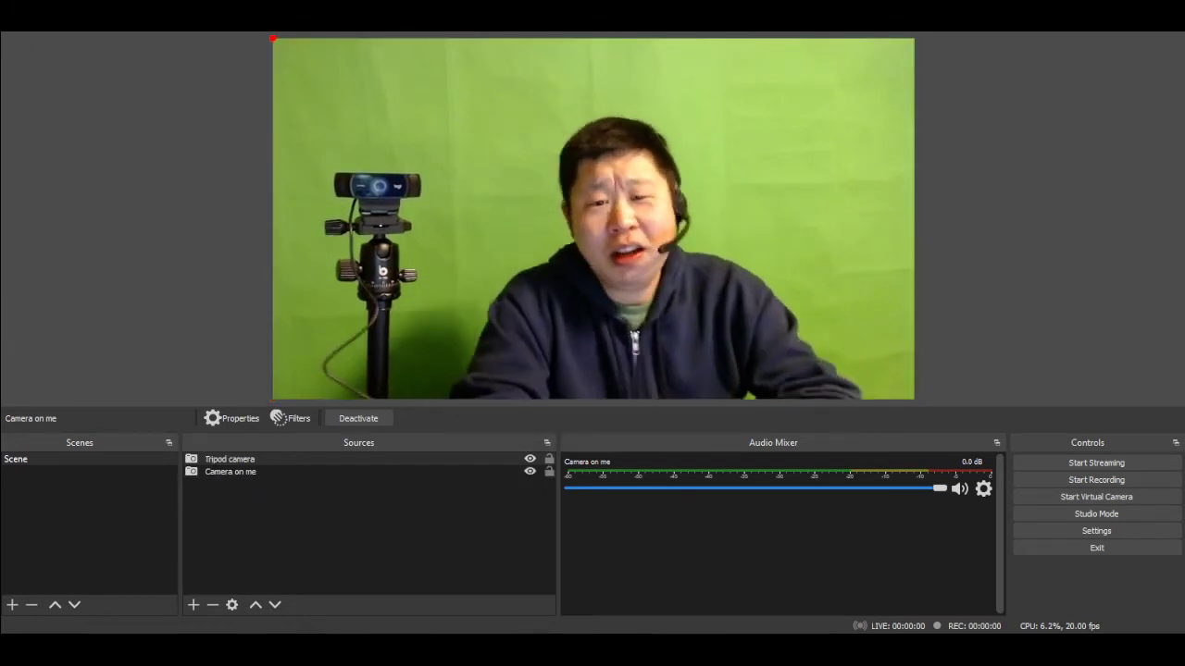
Set the Tripod camera source to the 1080P Pro Stream device with a custom resolution of 1920x1080
left_click(563, 296)
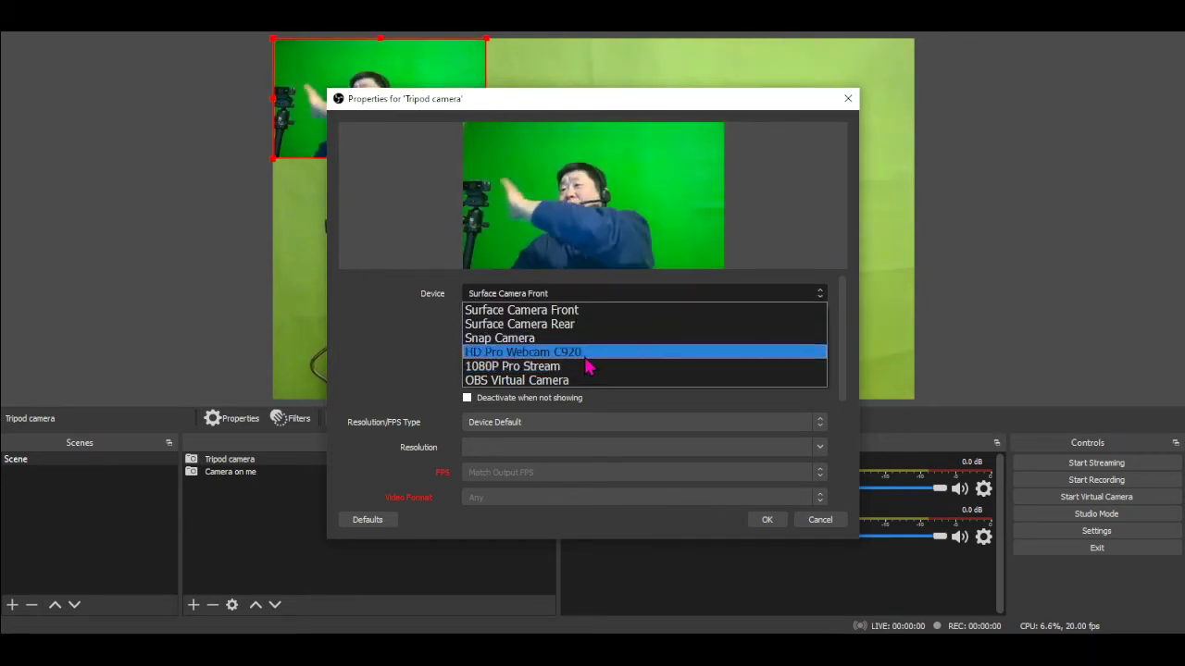
left_click(527, 369)
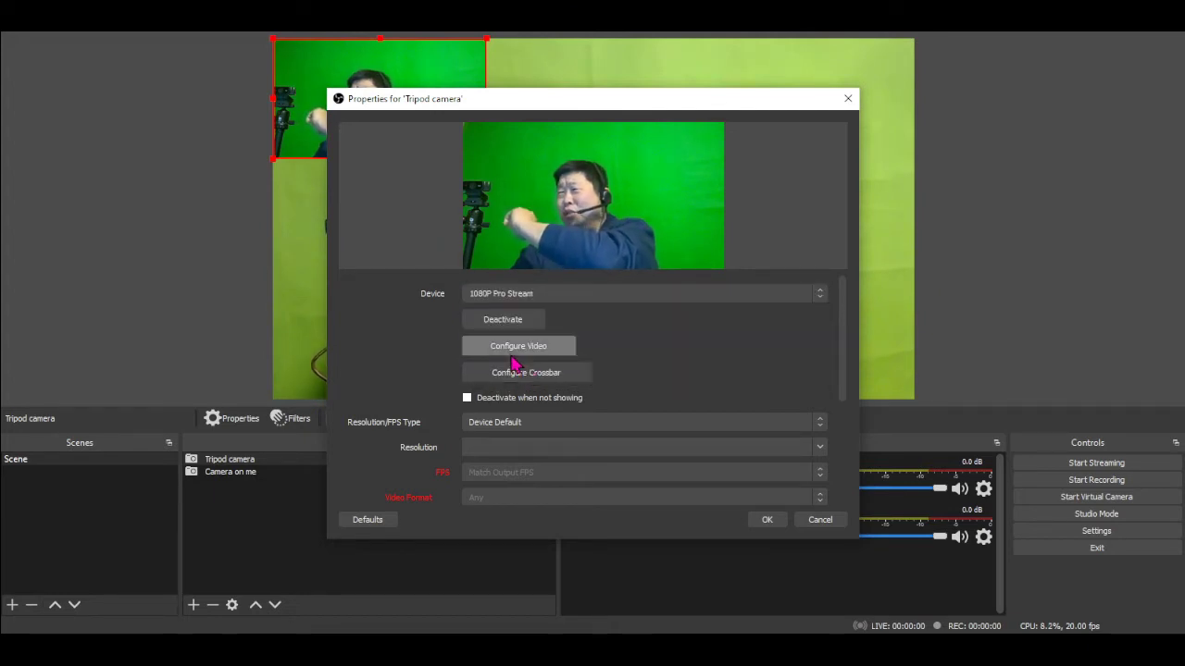
left_click(535, 424)
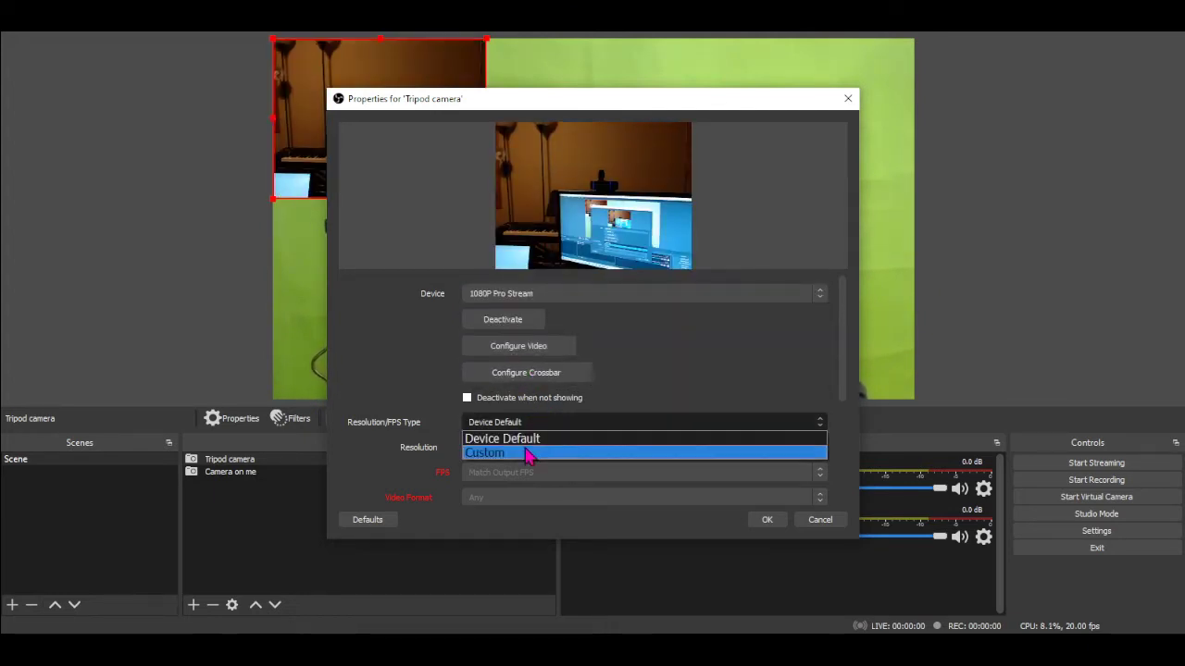
left_click(524, 454)
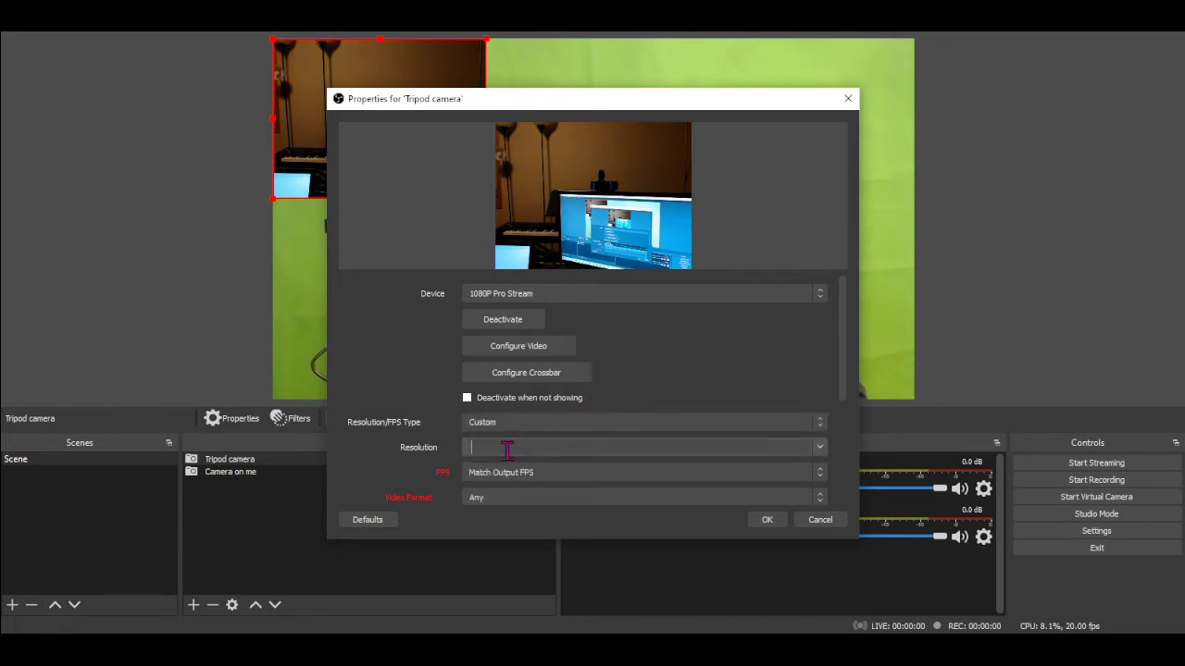
left_click(820, 448)
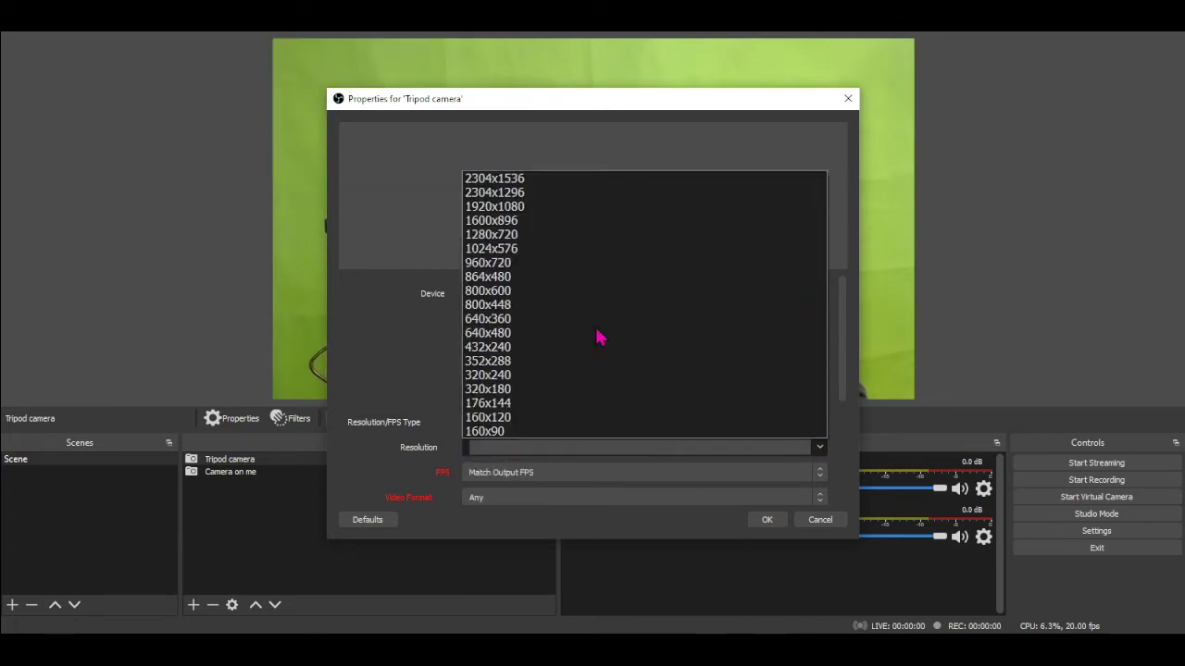
left_click(548, 208)
left_click(767, 519)
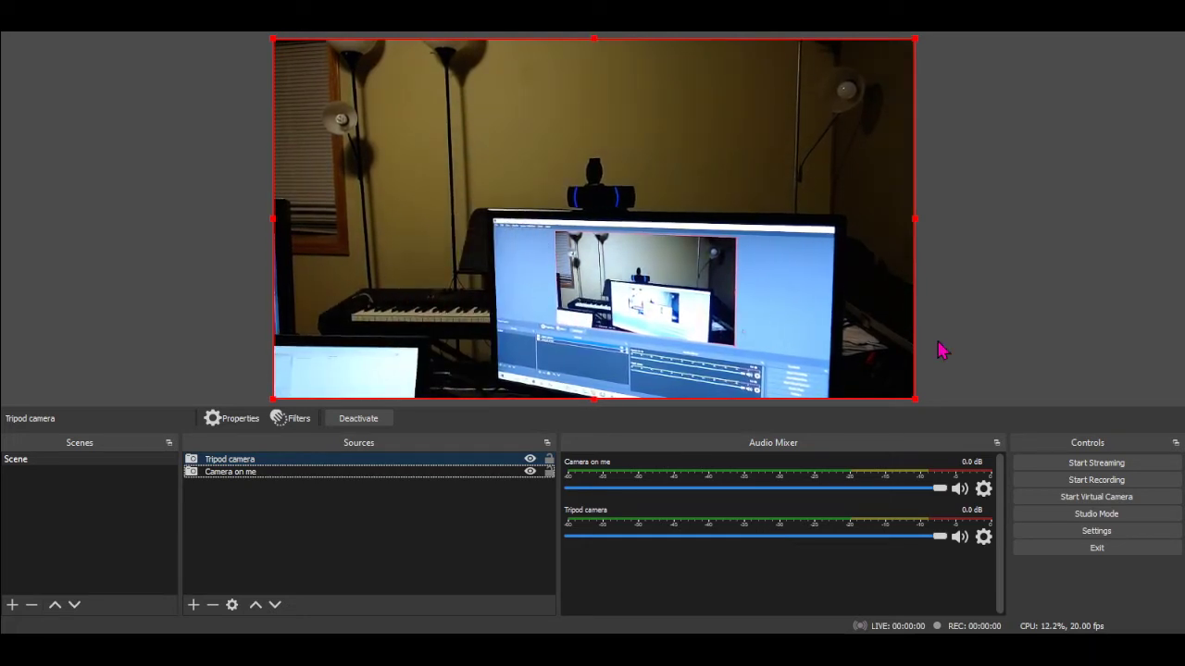
Shrink the Tripod camera to about half the canvas width, then scale down Camera on me and move it into the right part of the canvas
left_click(915, 399)
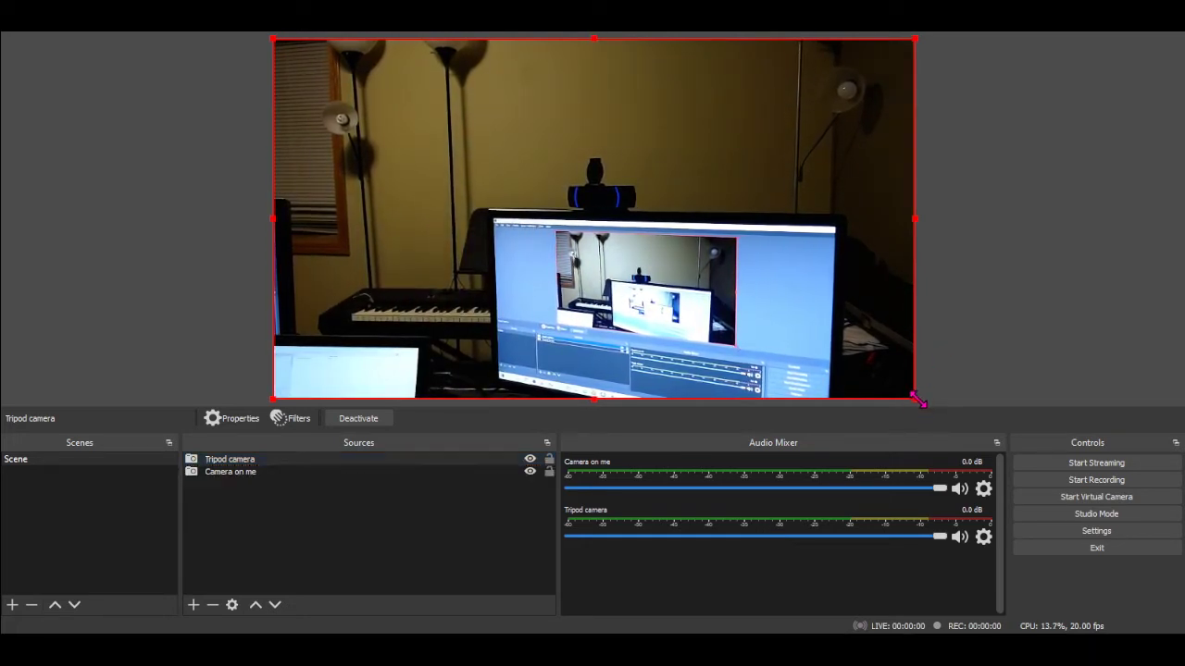
left_click_drag(915, 400, 582, 212)
left_click(822, 357)
left_click_drag(811, 291, 978, 291)
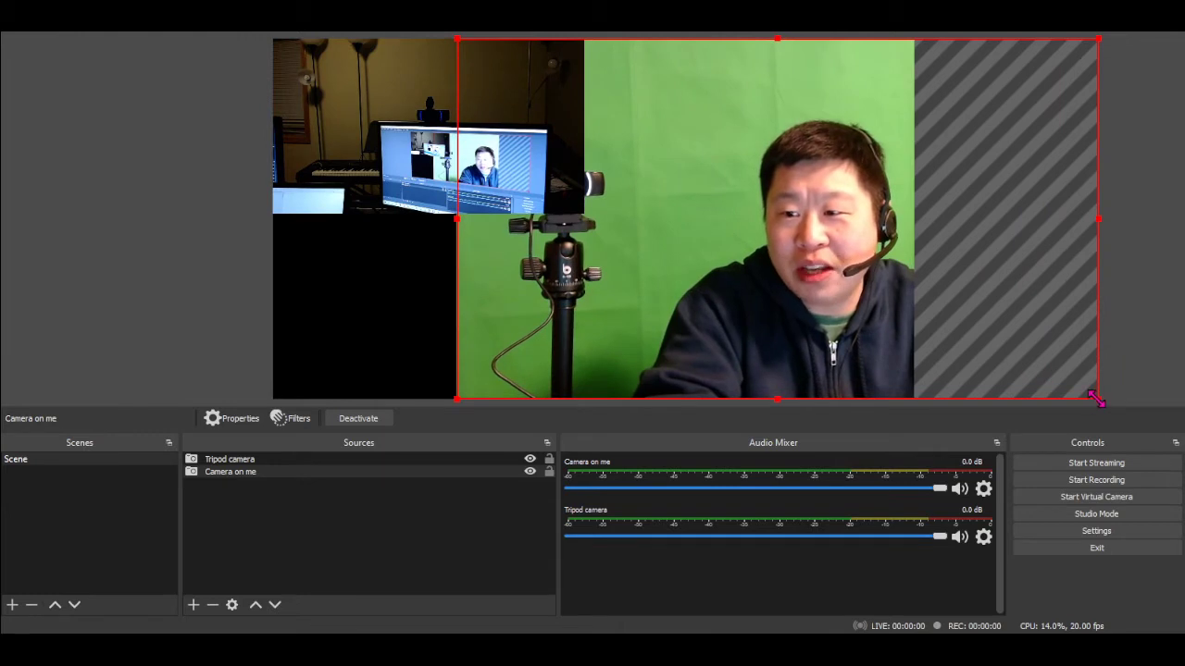
left_click_drag(1098, 397, 988, 347)
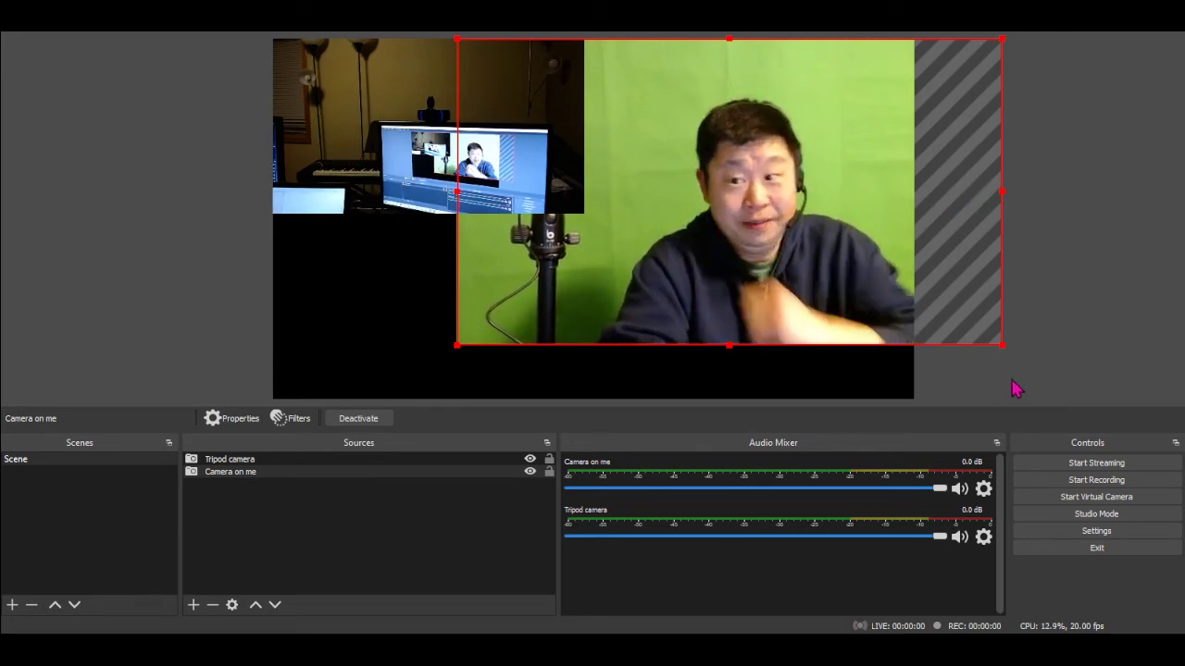
left_click_drag(1002, 345, 817, 244)
left_click_drag(746, 180, 815, 252)
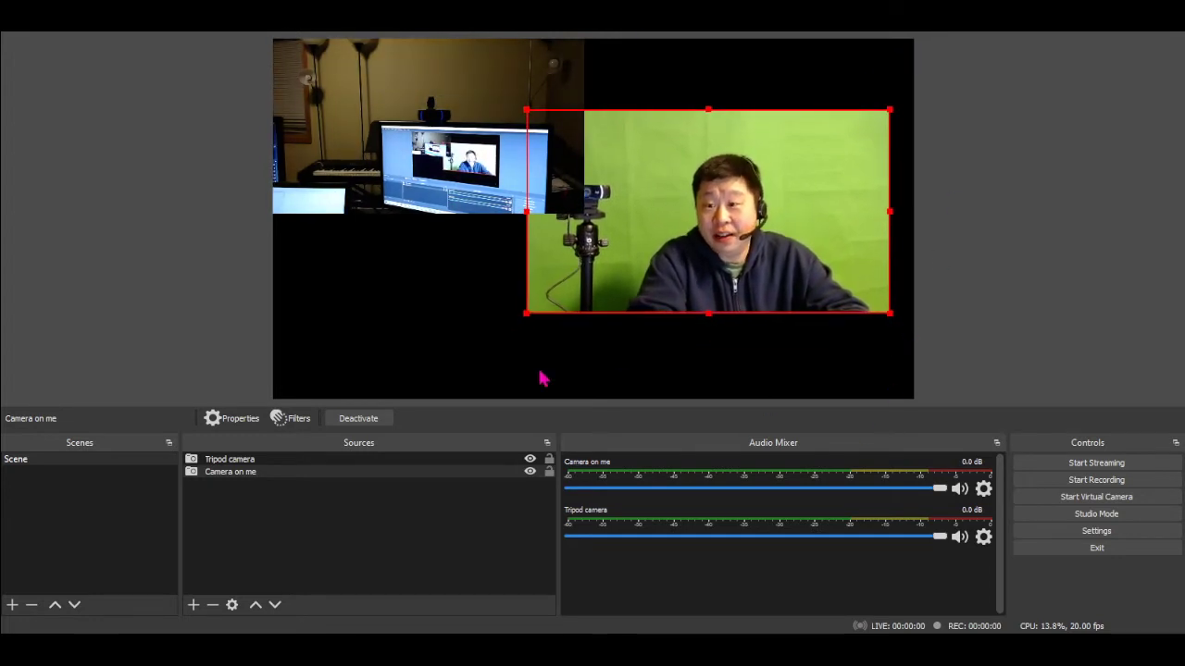
Line up both cameras side by side at mid-height, resizing Camera on me to about half the canvas width beside the Tripod camera
left_click_drag(349, 48, 407, 191)
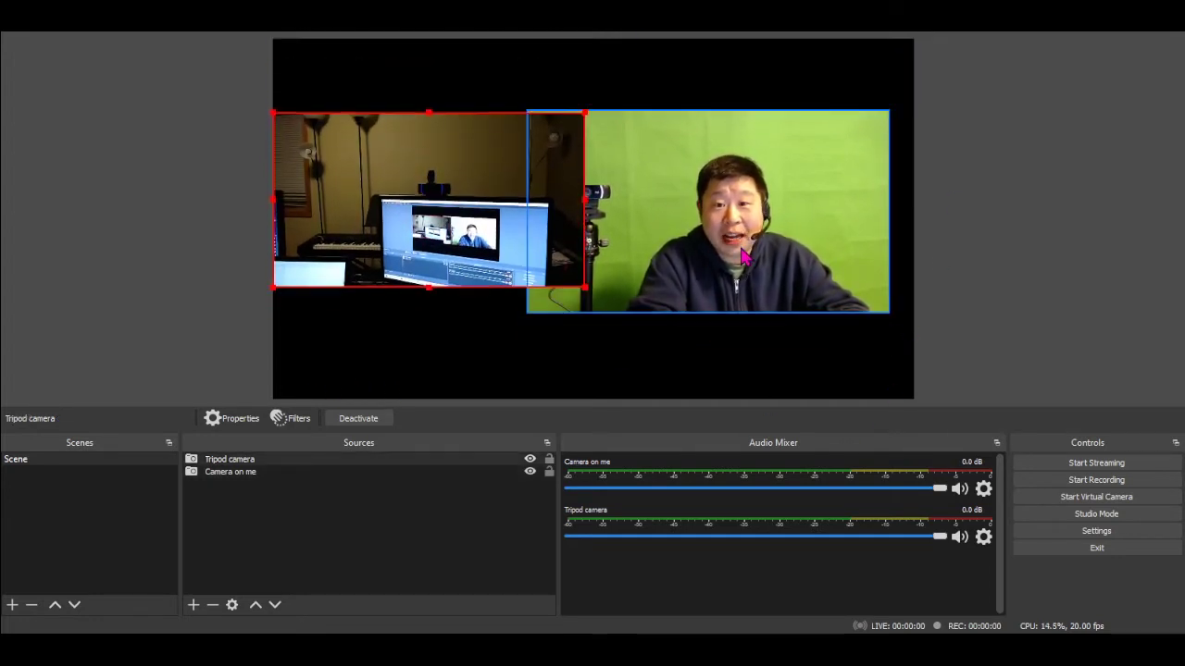
left_click_drag(730, 248, 762, 246)
left_click_drag(913, 323, 871, 300)
left_click_drag(757, 231, 792, 235)
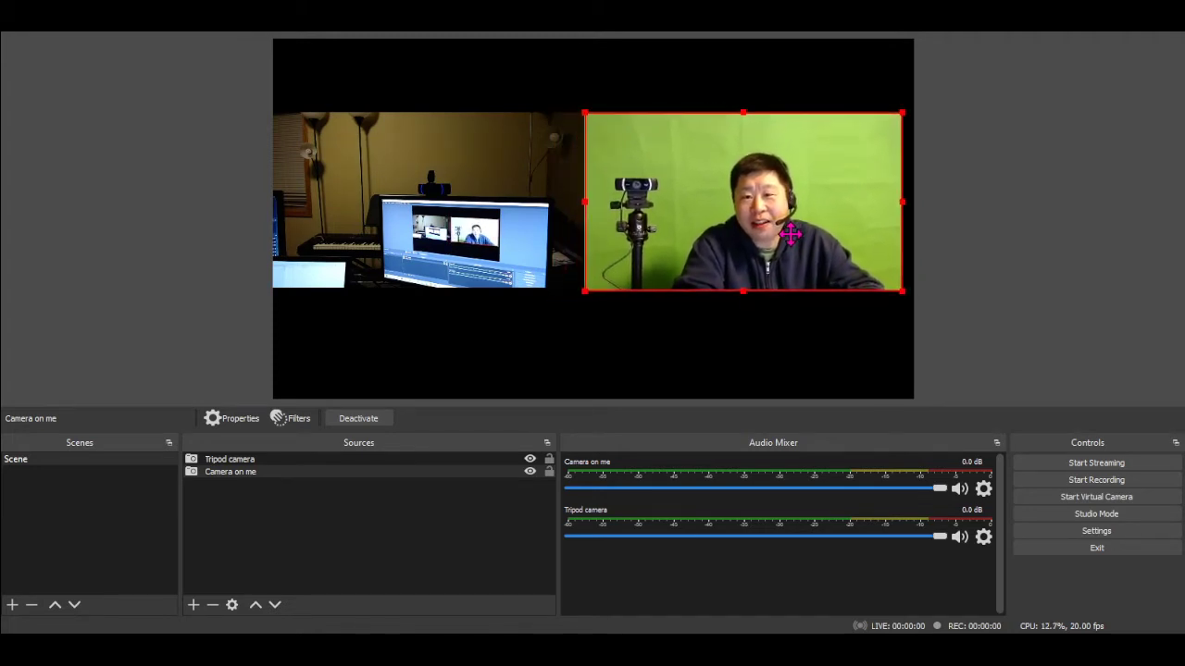
left_click(627, 320)
left_click(516, 273)
left_click(505, 329)
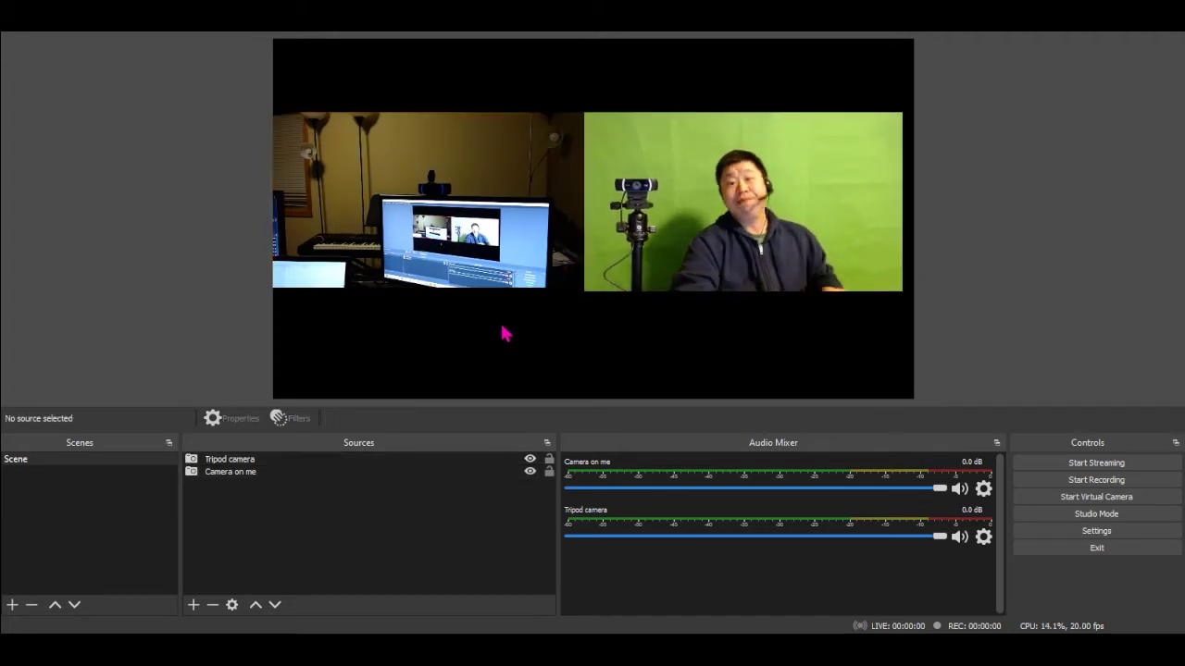
left_click(693, 221)
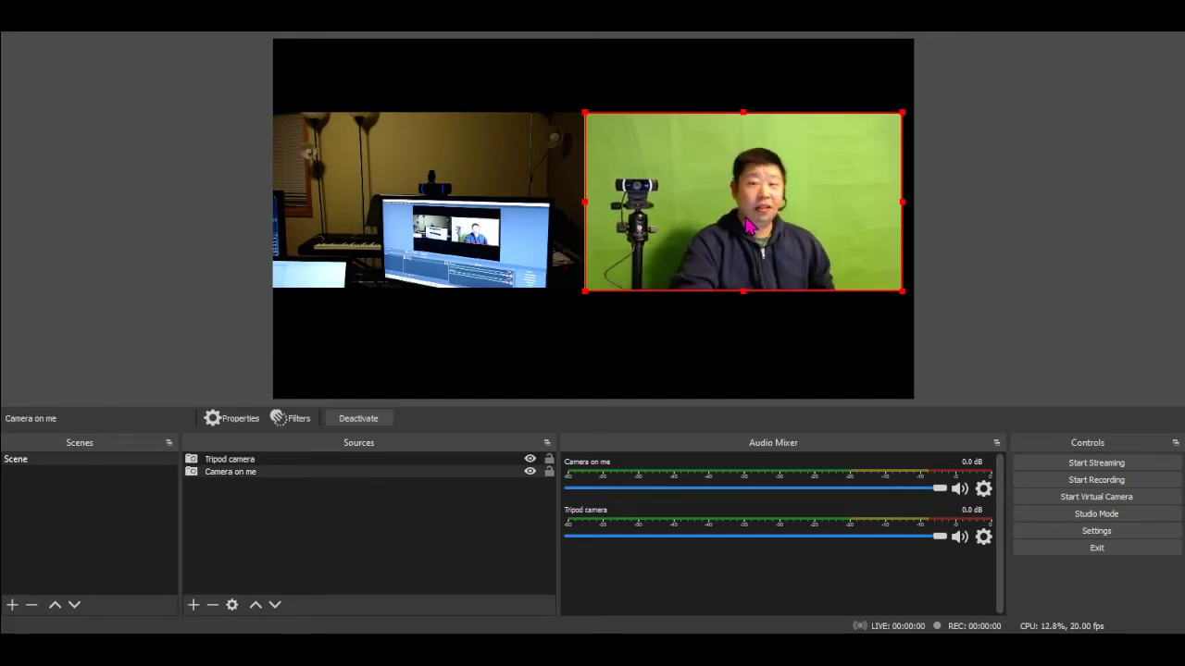
left_click(231, 460)
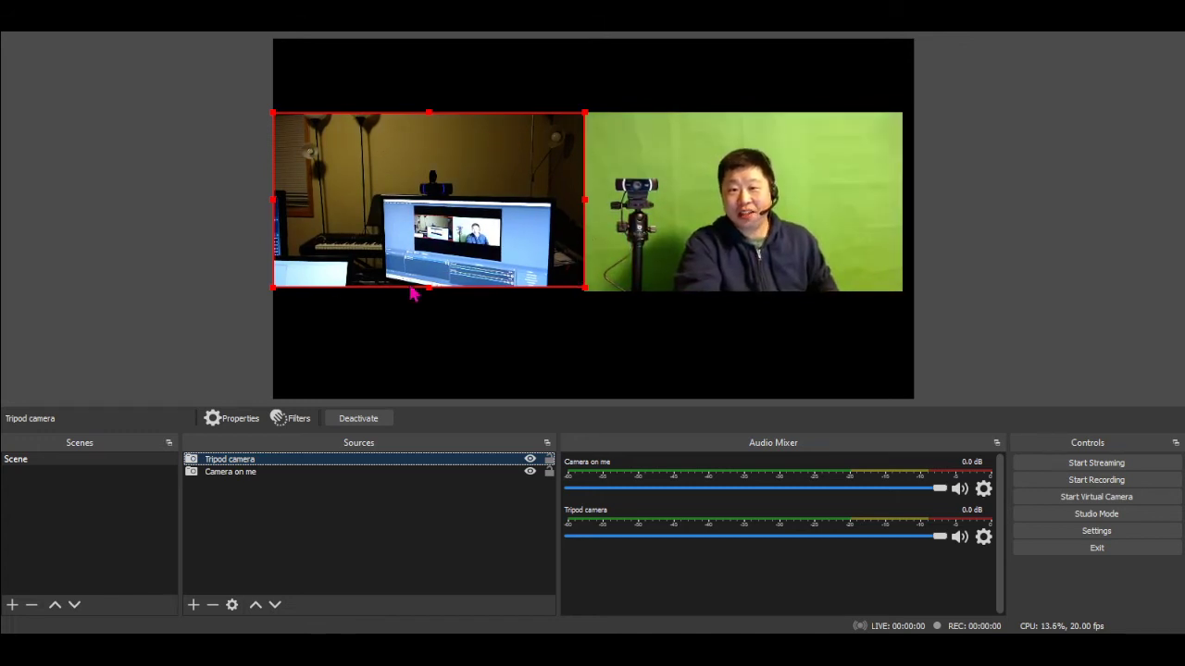
left_click(401, 375)
left_click(463, 268)
left_click(630, 254)
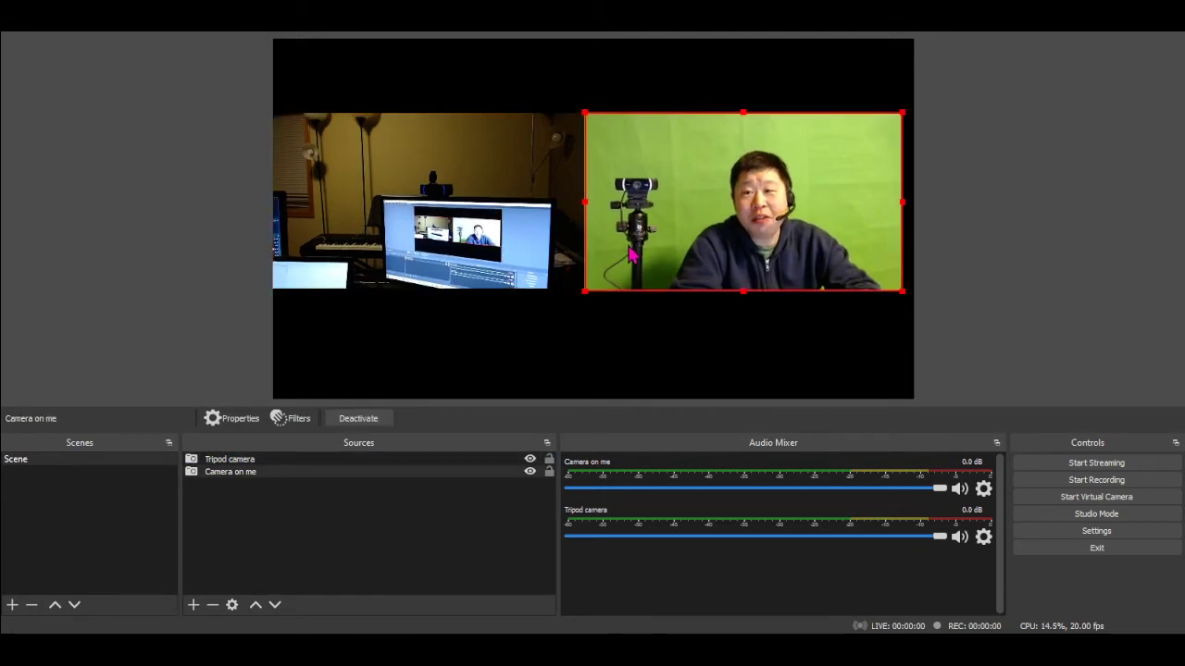
left_click(923, 303)
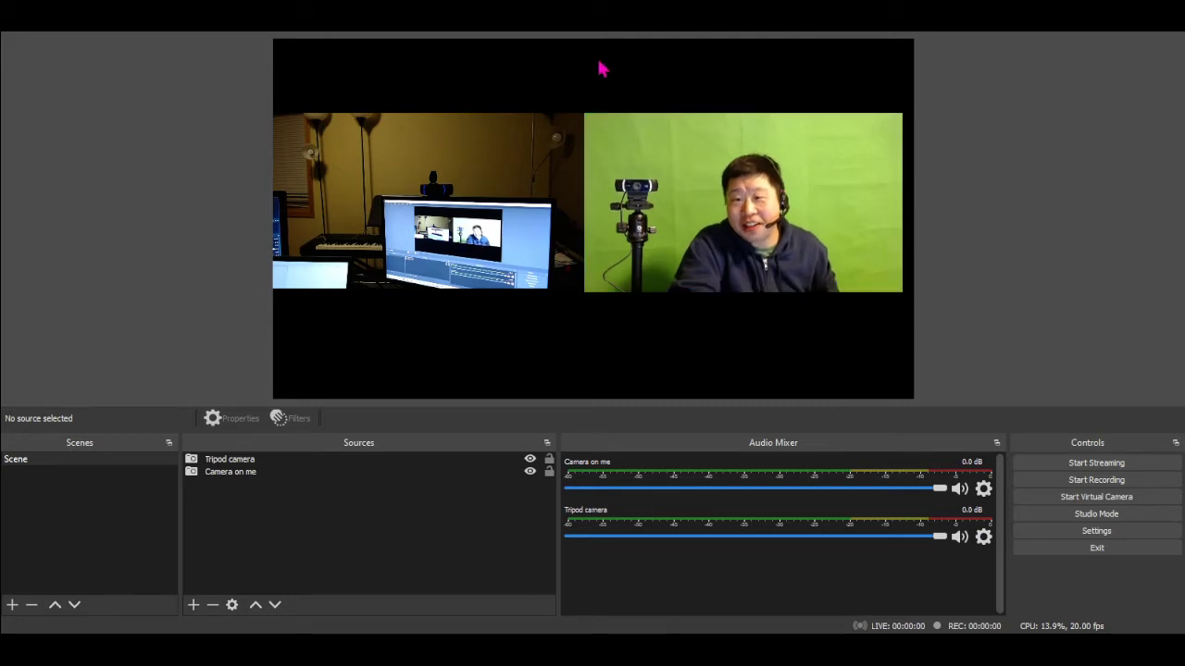
Move both cameras to the canvas's top corners and enlarge the Tripod camera slightly to match the height of Camera on me
left_click_drag(437, 235, 436, 160)
left_click_drag(668, 245, 680, 171)
left_click(560, 212)
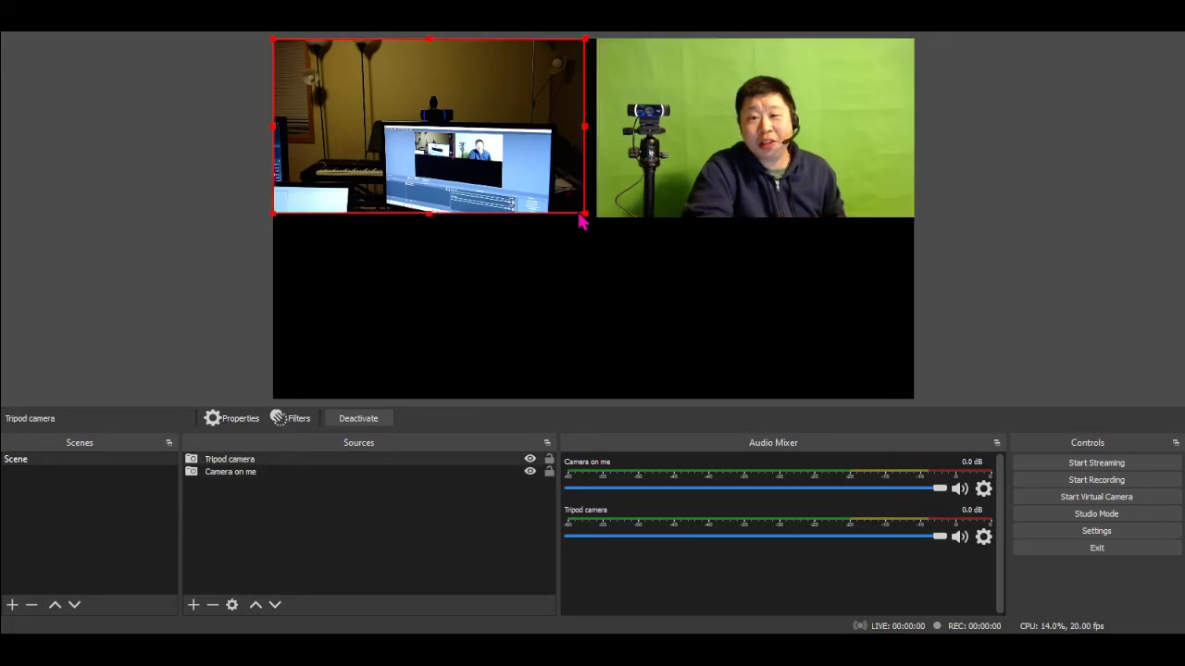
left_click_drag(583, 211, 589, 215)
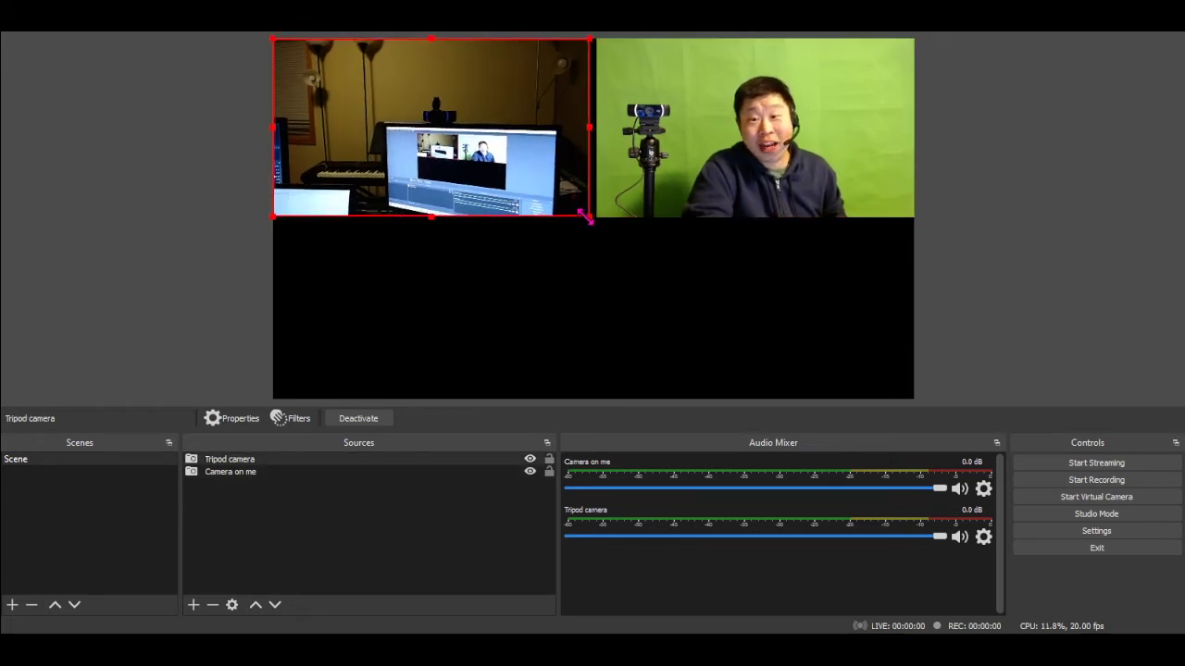
left_click(571, 225)
left_click(486, 199)
left_click(629, 193)
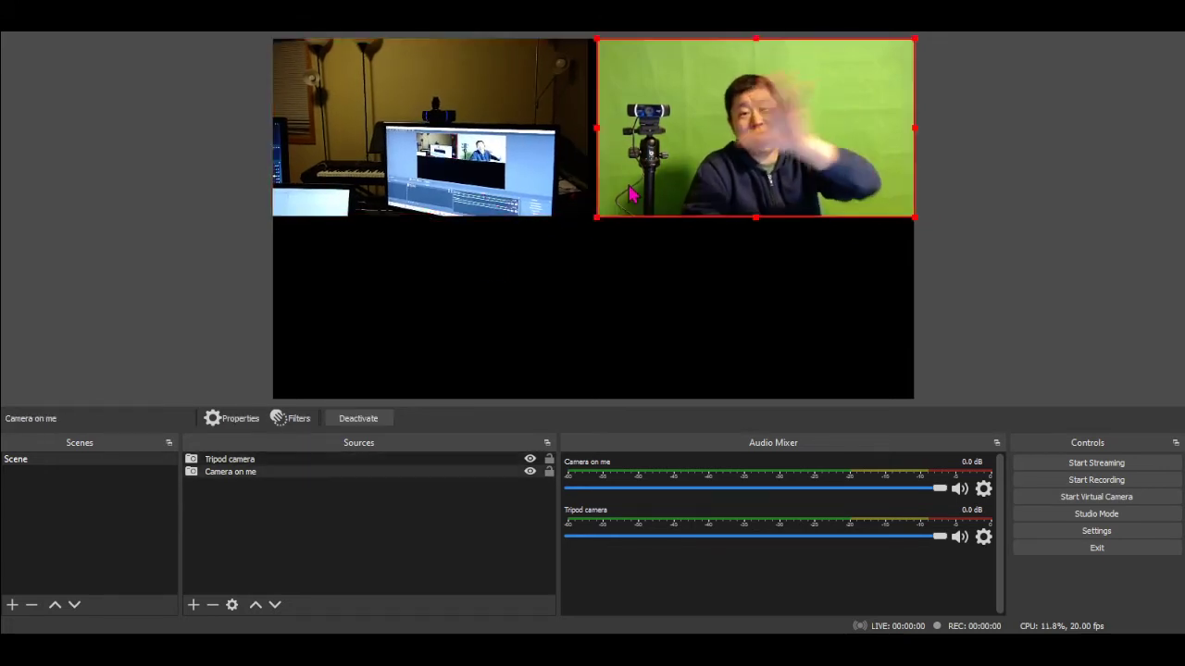
Enlarge the Tripod camera proportionally until it fills the whole canvas
left_click(619, 295)
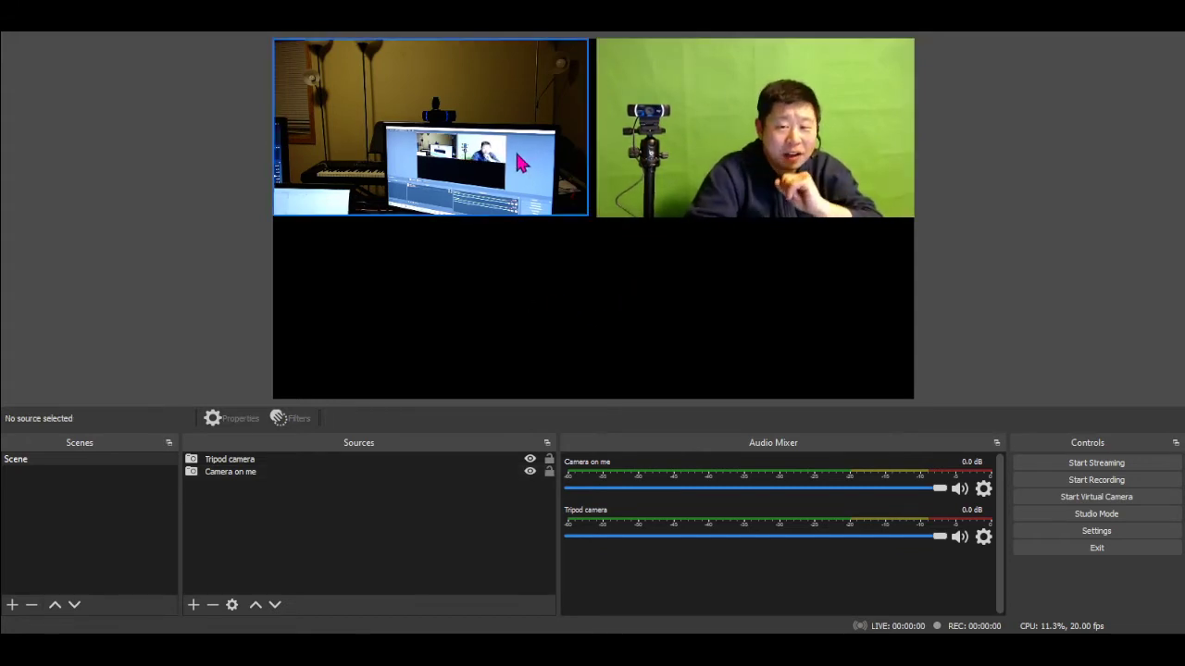
left_click(570, 218)
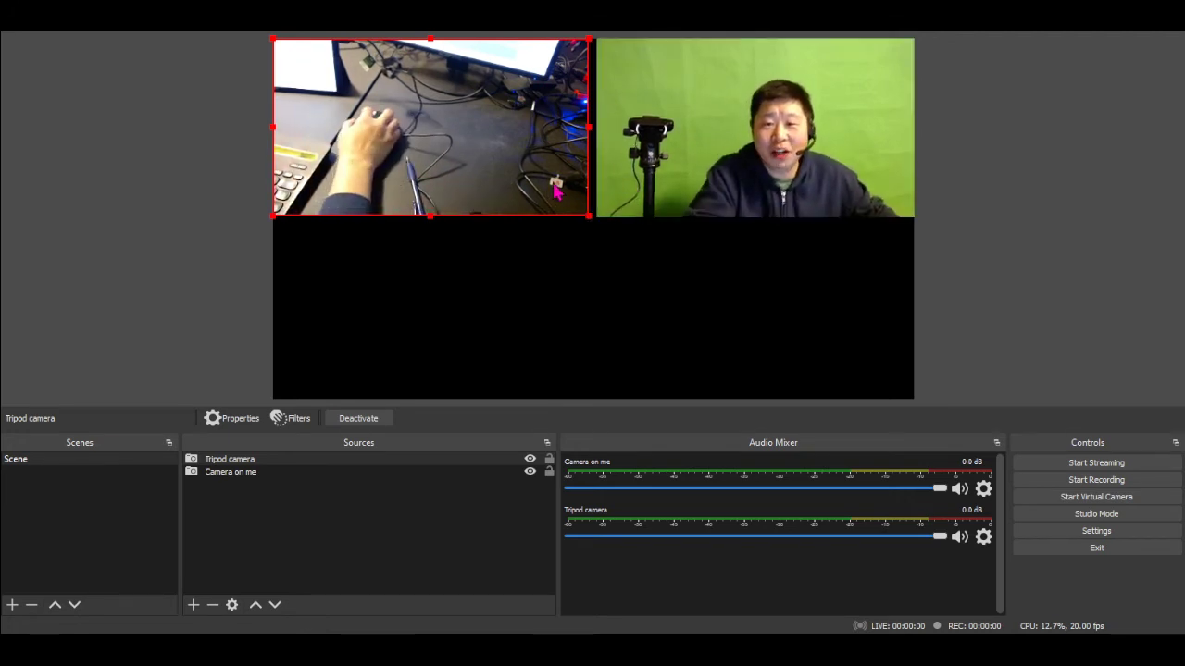
left_click_drag(589, 215, 855, 405)
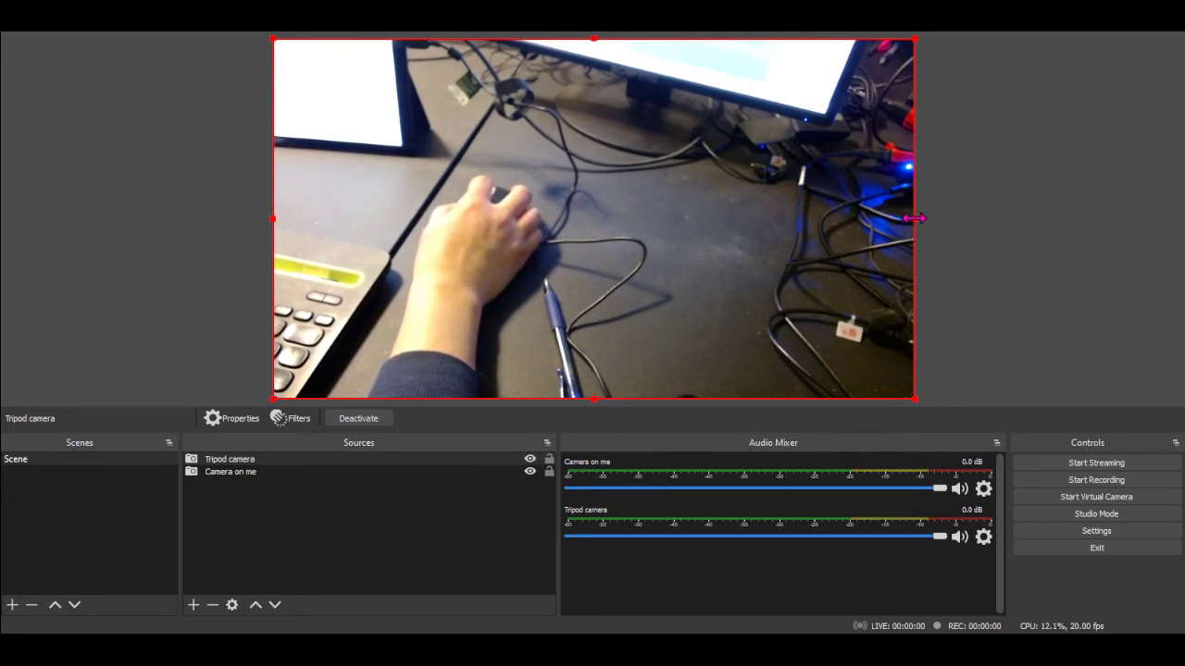
Crop the Tripod camera on both sides to about half the canvas width and move it against the canvas's left edge
left_click_drag(915, 219, 768, 220)
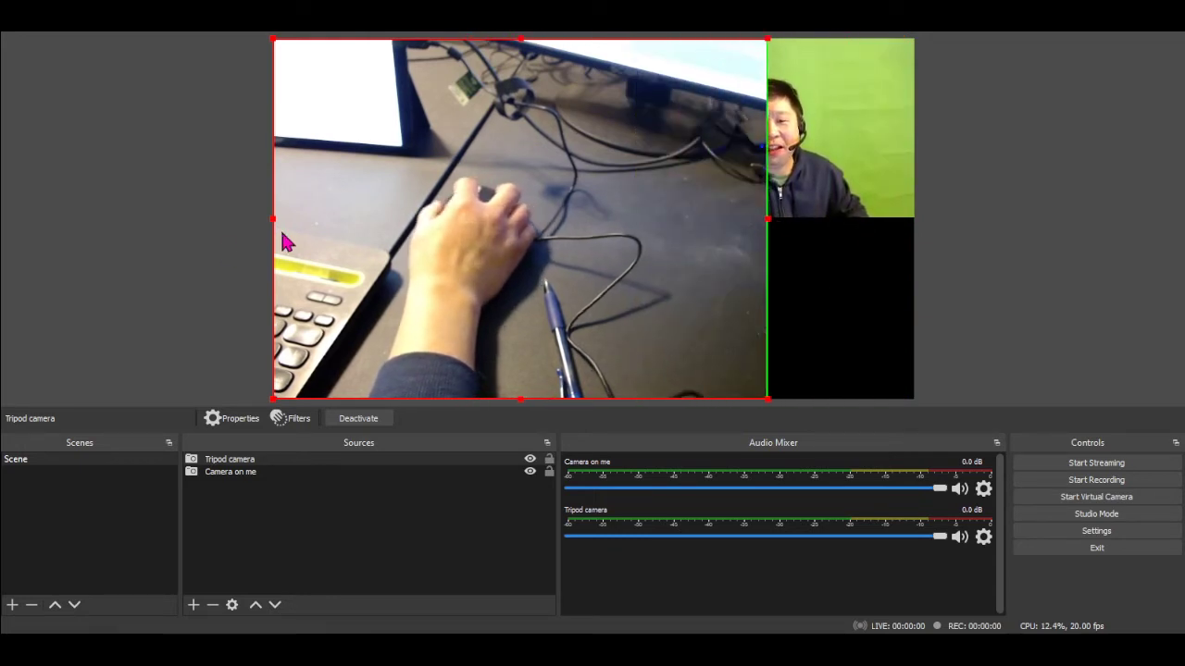
left_click_drag(271, 221, 426, 220)
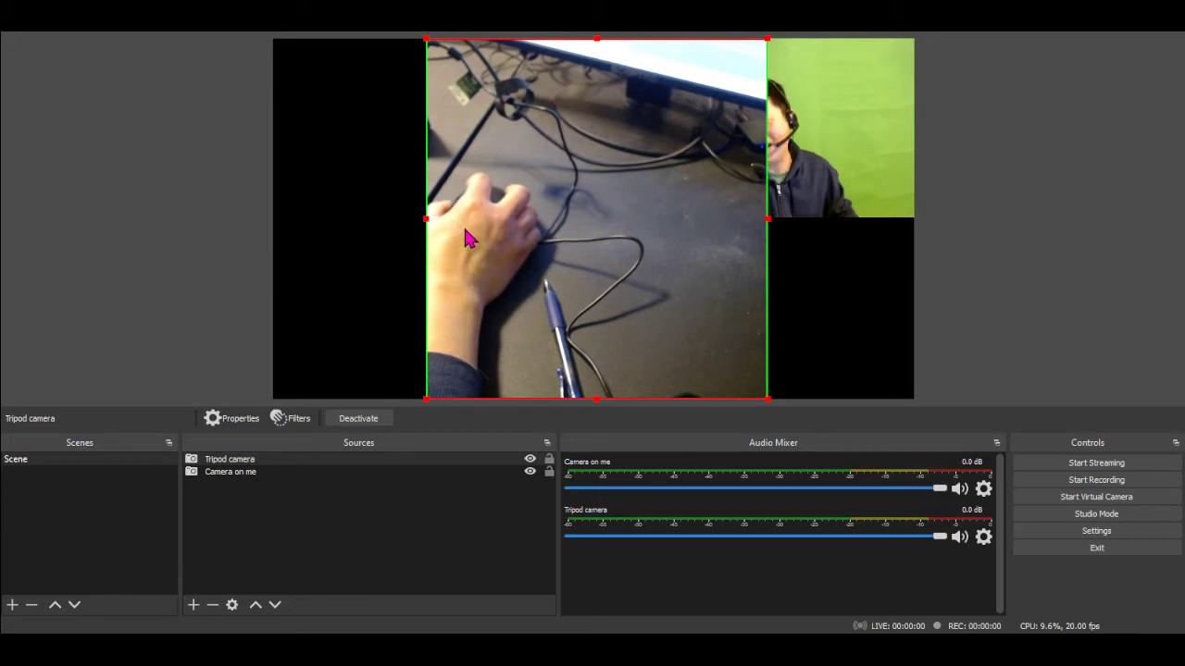
left_click_drag(549, 231, 400, 232)
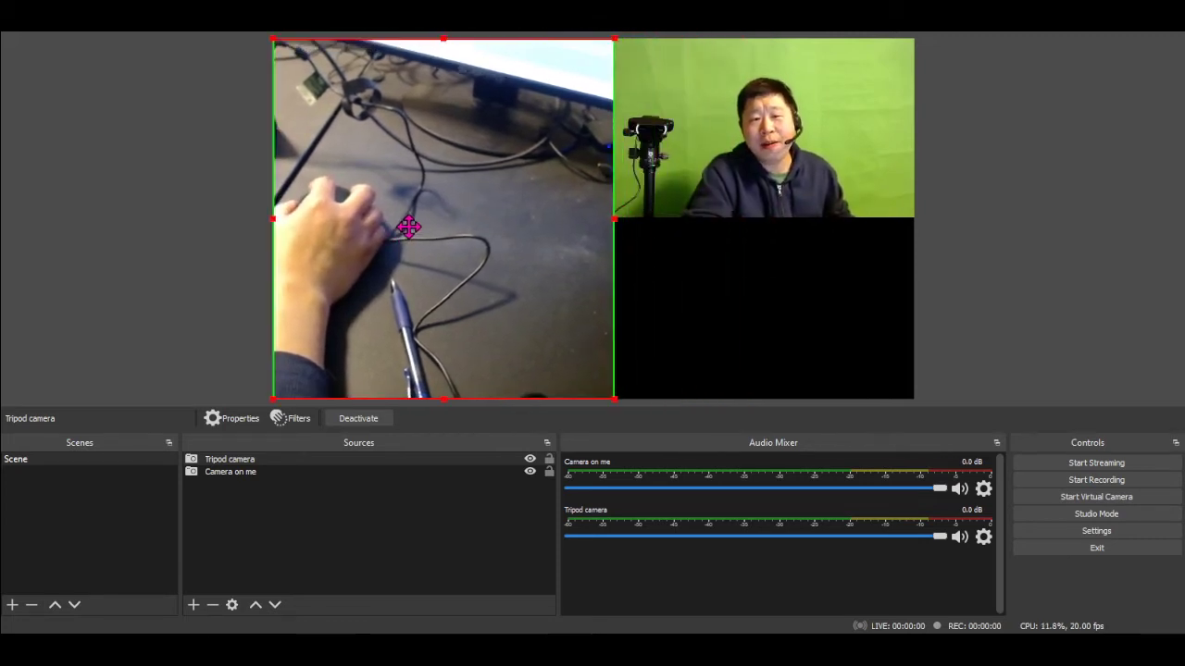
Move Camera on me above the Tripod camera in the source order and enlarge it to fill the whole canvas
left_click(627, 221)
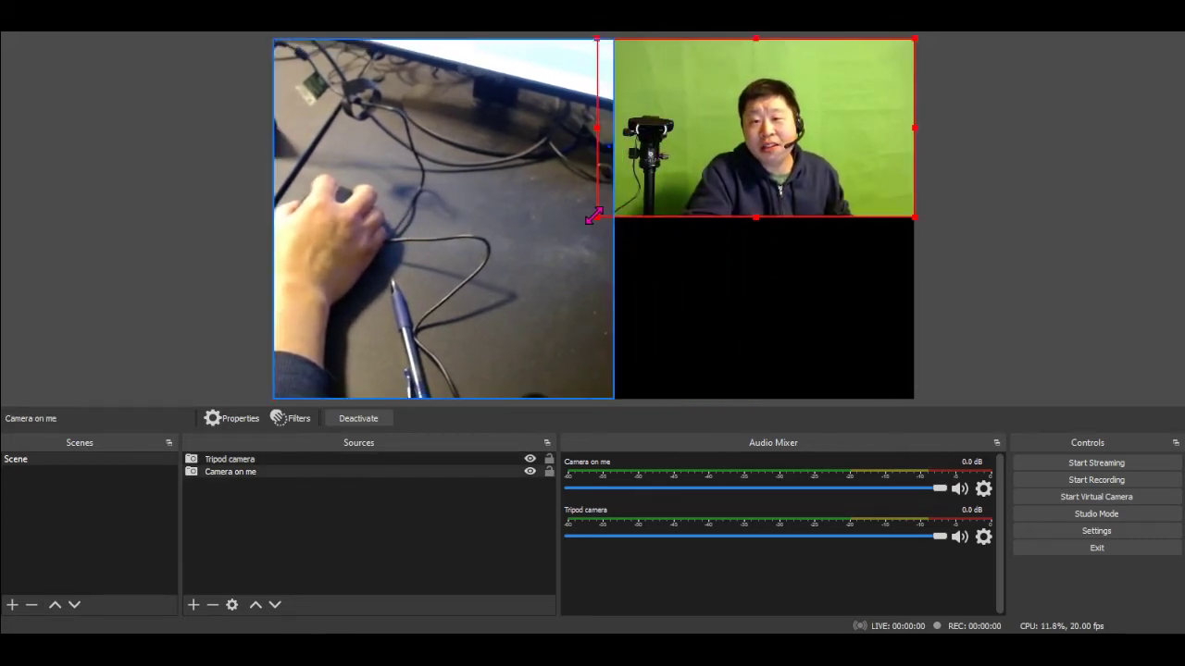
left_click_drag(594, 217, 507, 270)
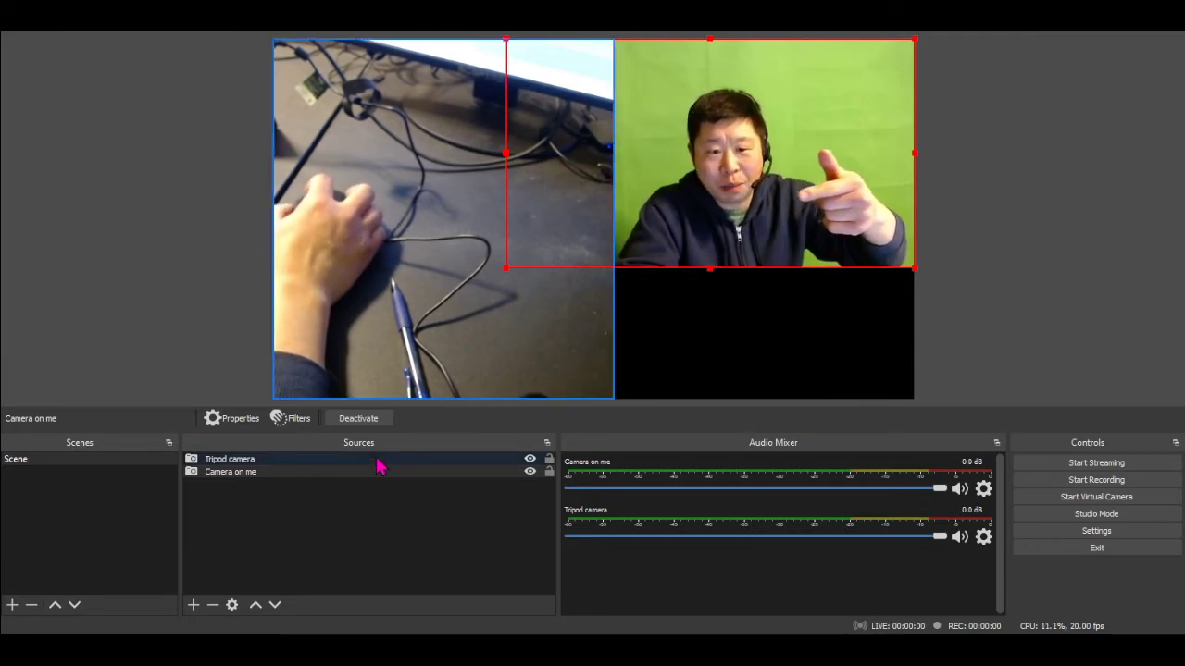
left_click(257, 606)
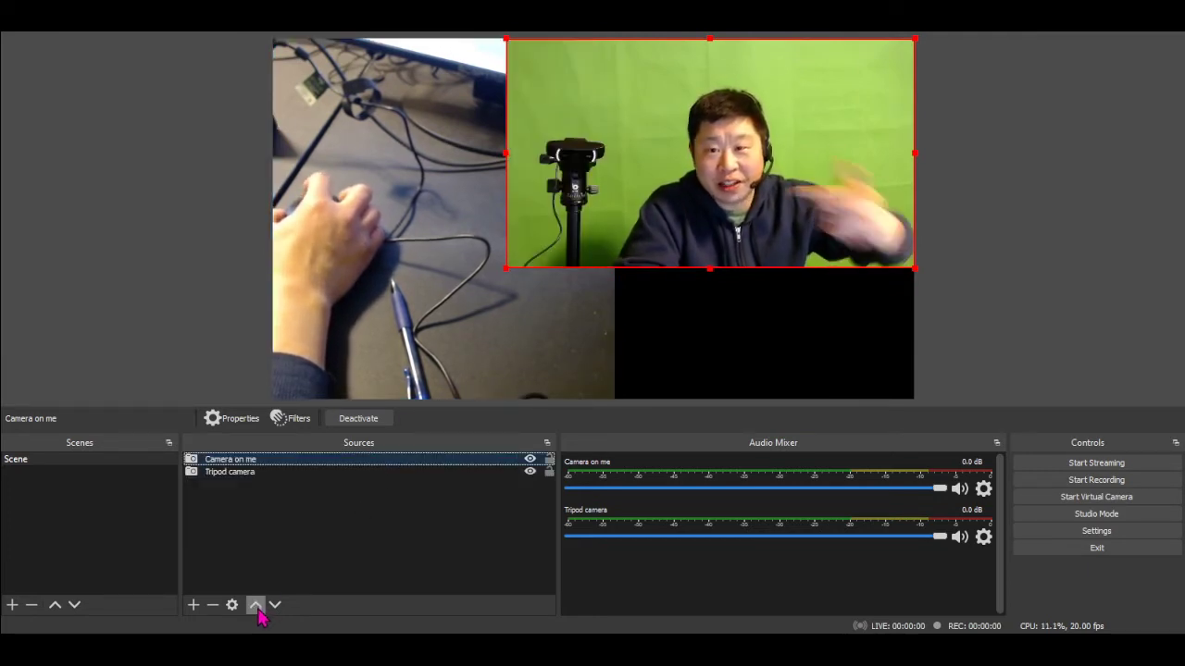
left_click_drag(506, 268, 274, 400)
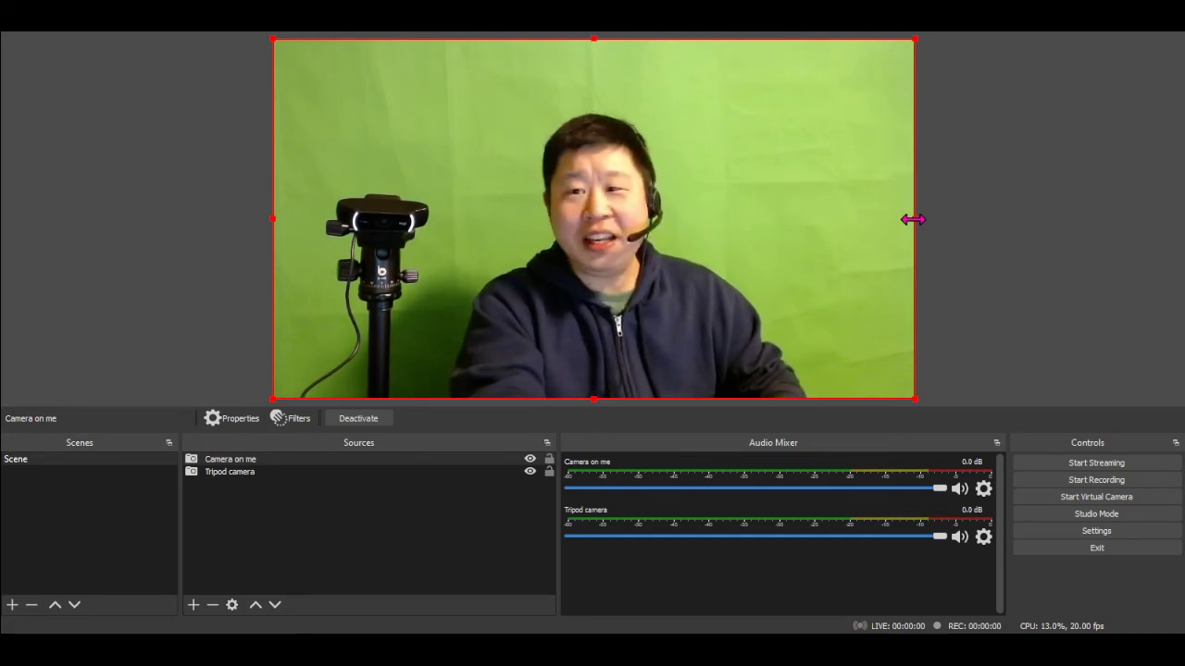
Crop Camera on me on both sides to about half the canvas width and move it against the canvas's right edge
left_click_drag(912, 219, 767, 219)
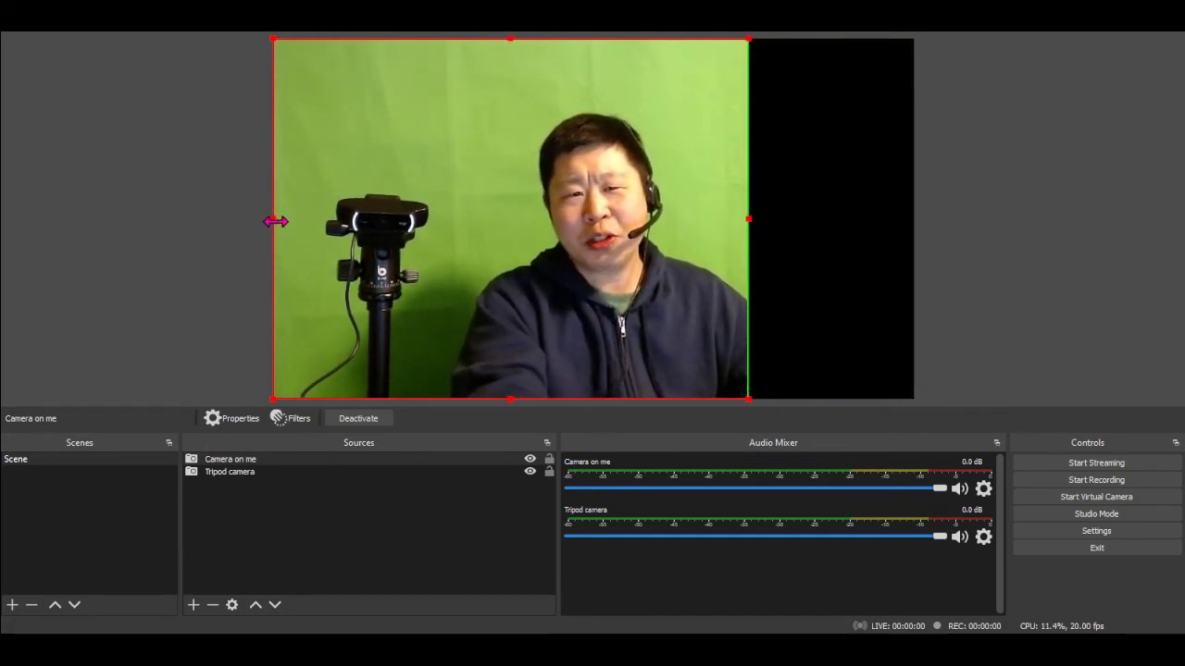
left_click_drag(276, 221, 431, 232)
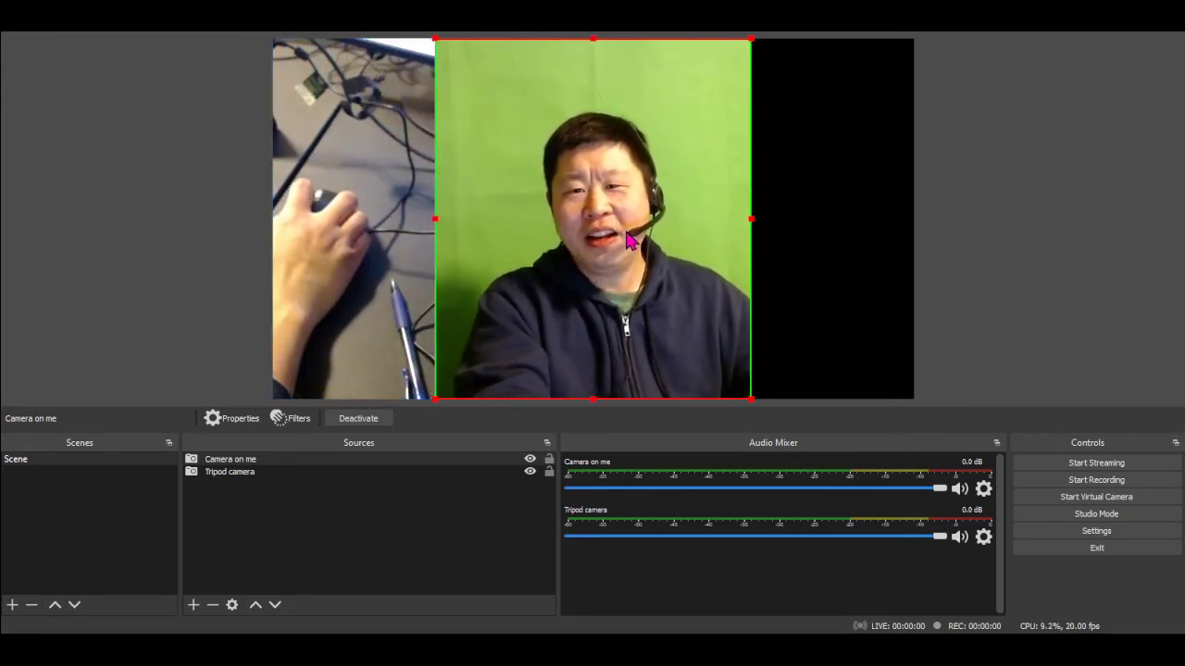
left_click_drag(627, 241, 790, 233)
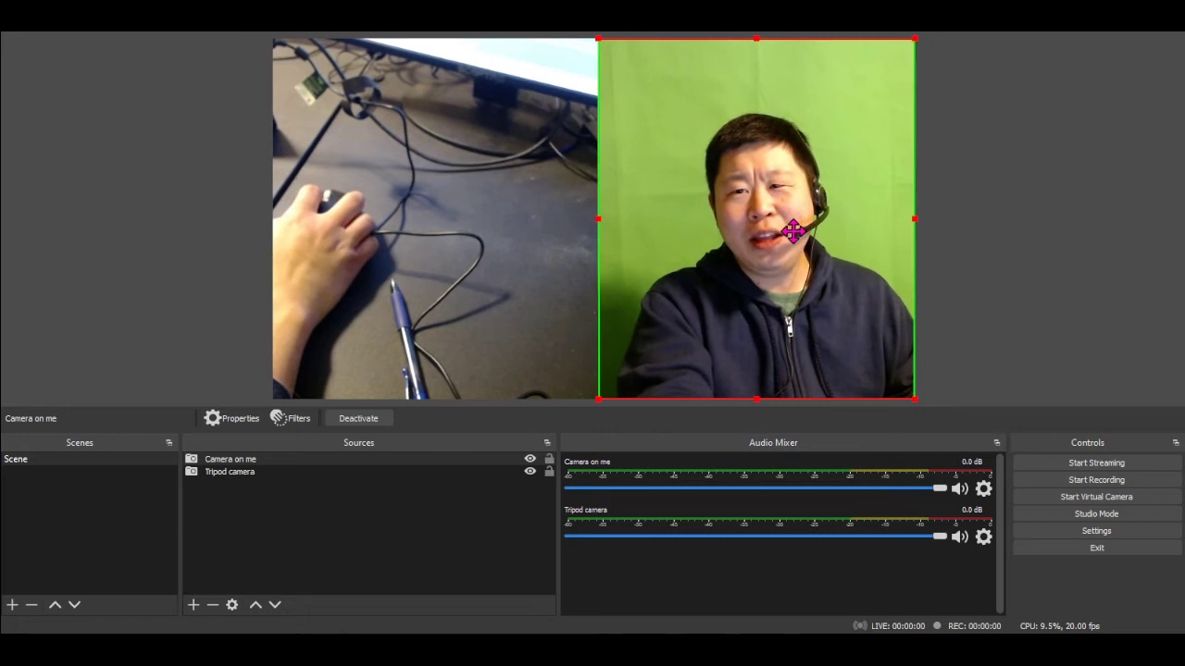
left_click(585, 201)
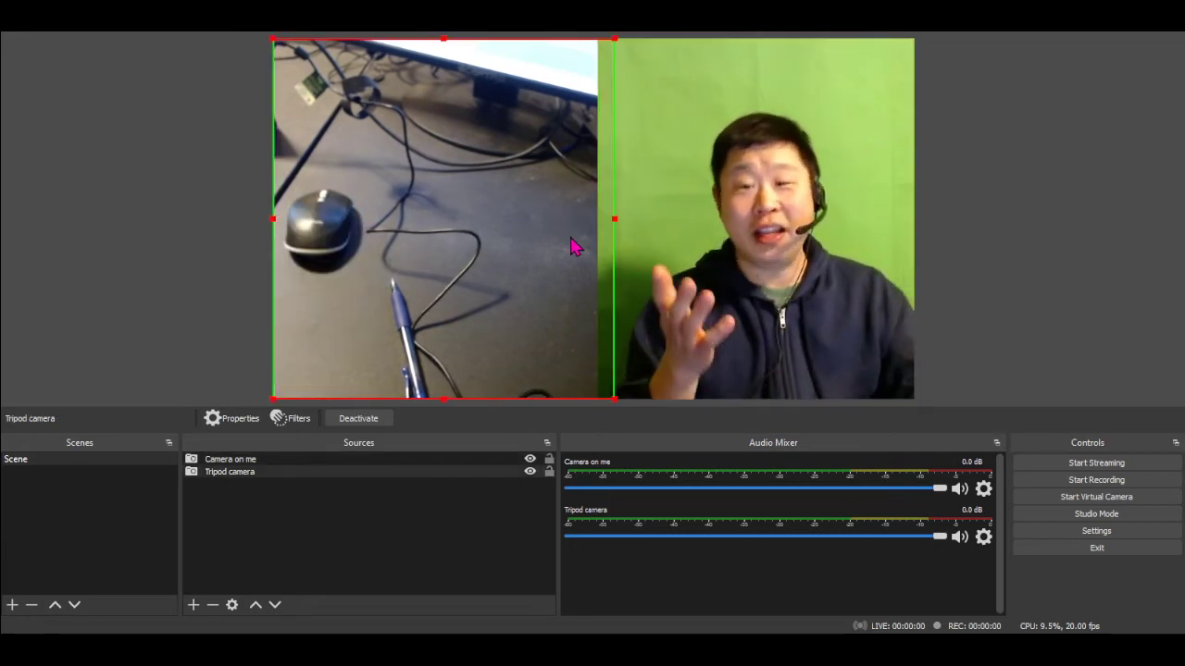
left_click(1037, 198)
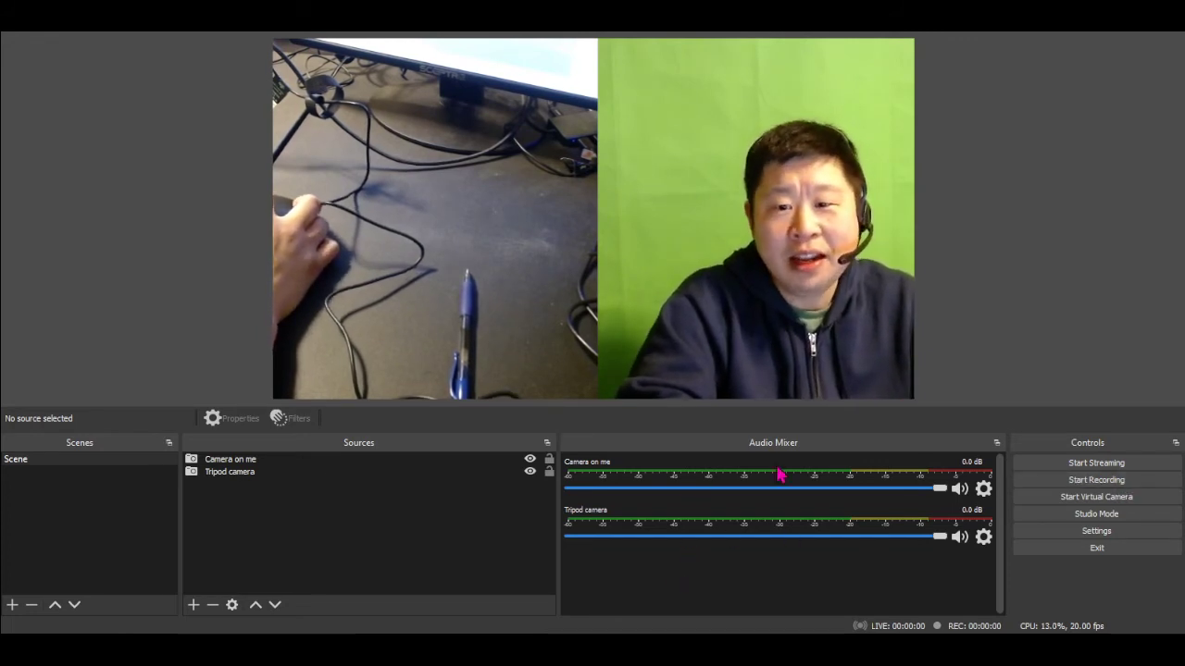
Add a new Audio Input Capture source to the scene under its default name
left_click(328, 532)
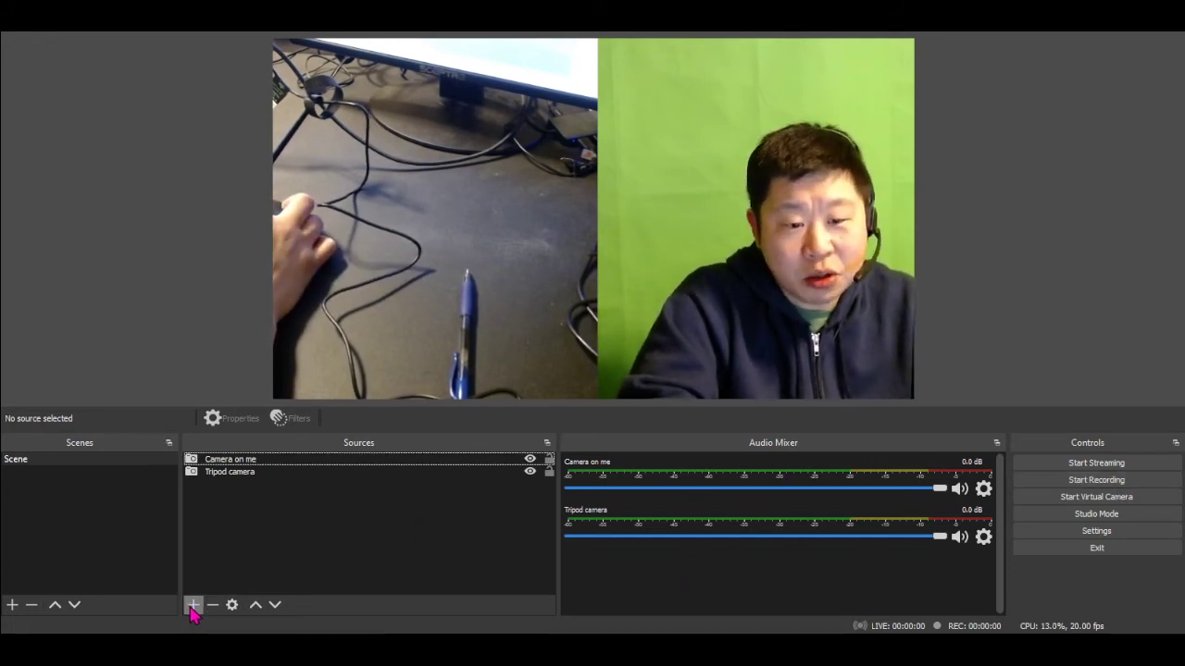
left_click(193, 606)
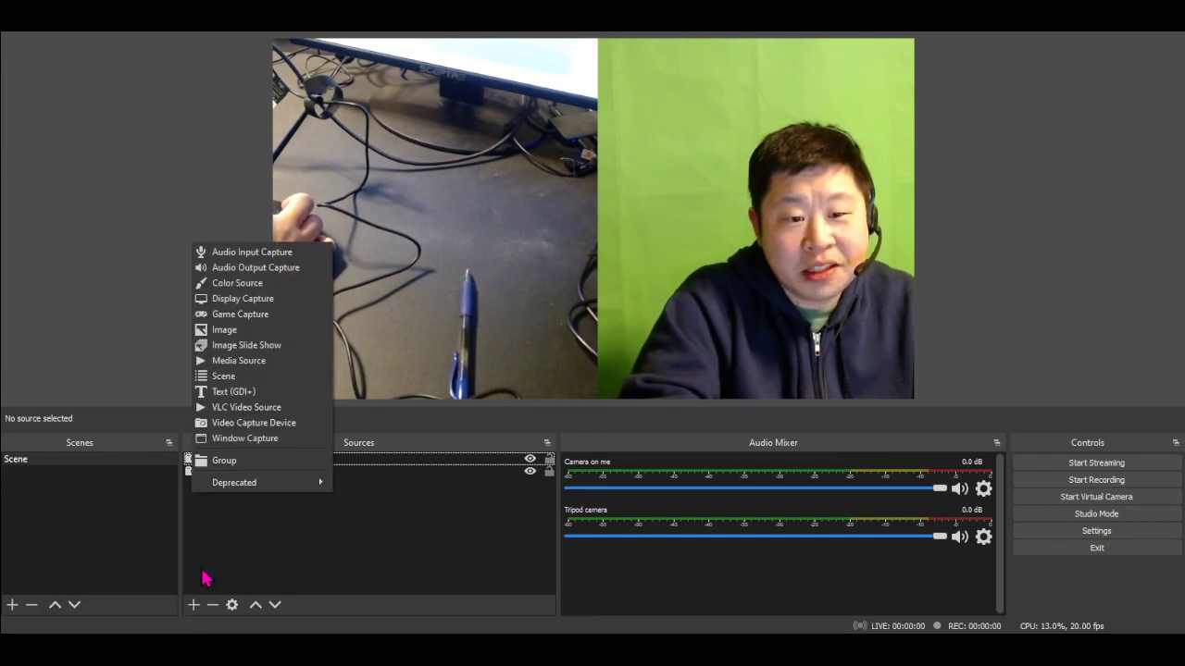
left_click(232, 258)
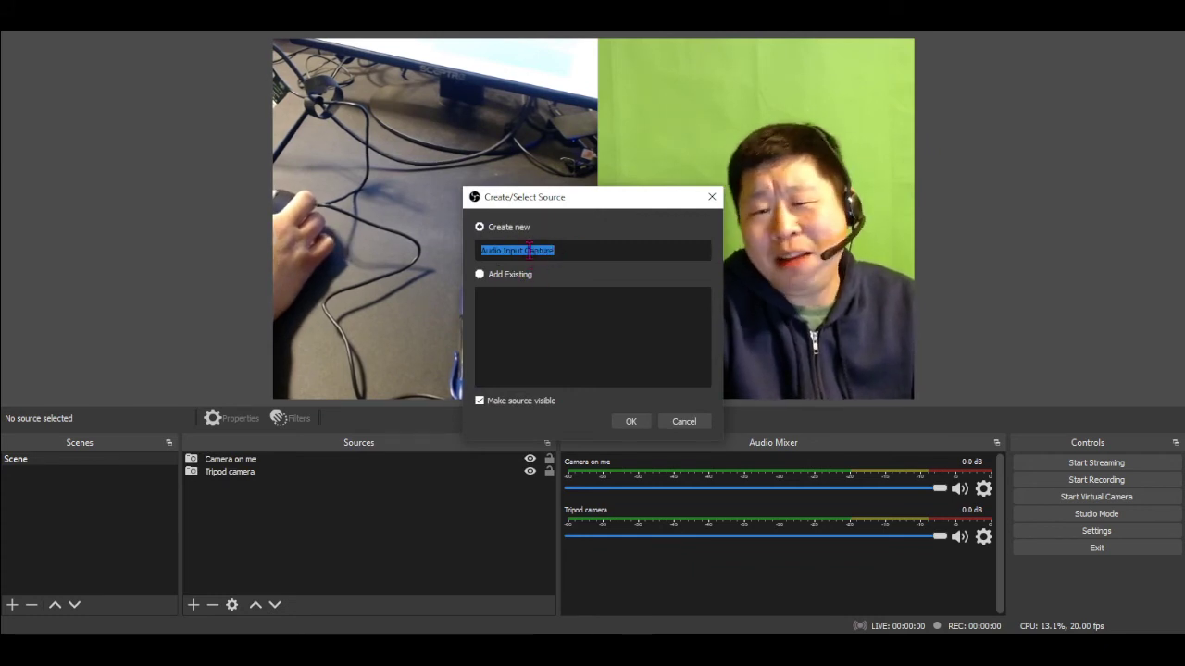
left_click(637, 421)
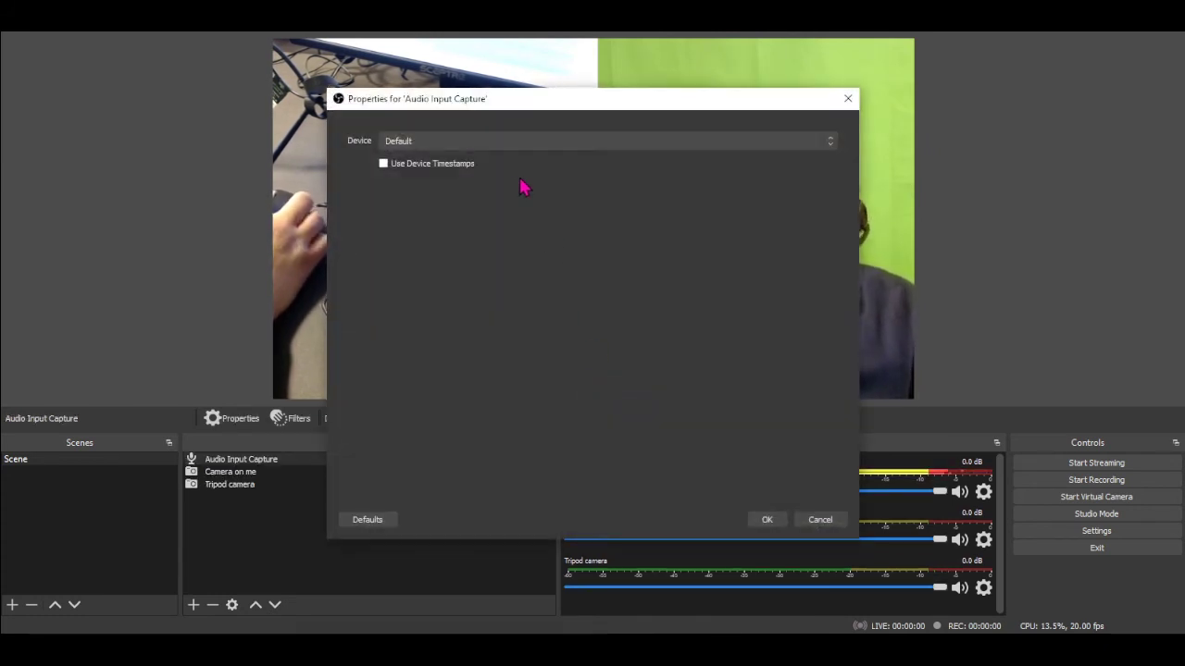
Set the audio capture device to Microphone (3- Sennheiser USB headset), moving the properties dialog clear of the camera preview
left_click(519, 141)
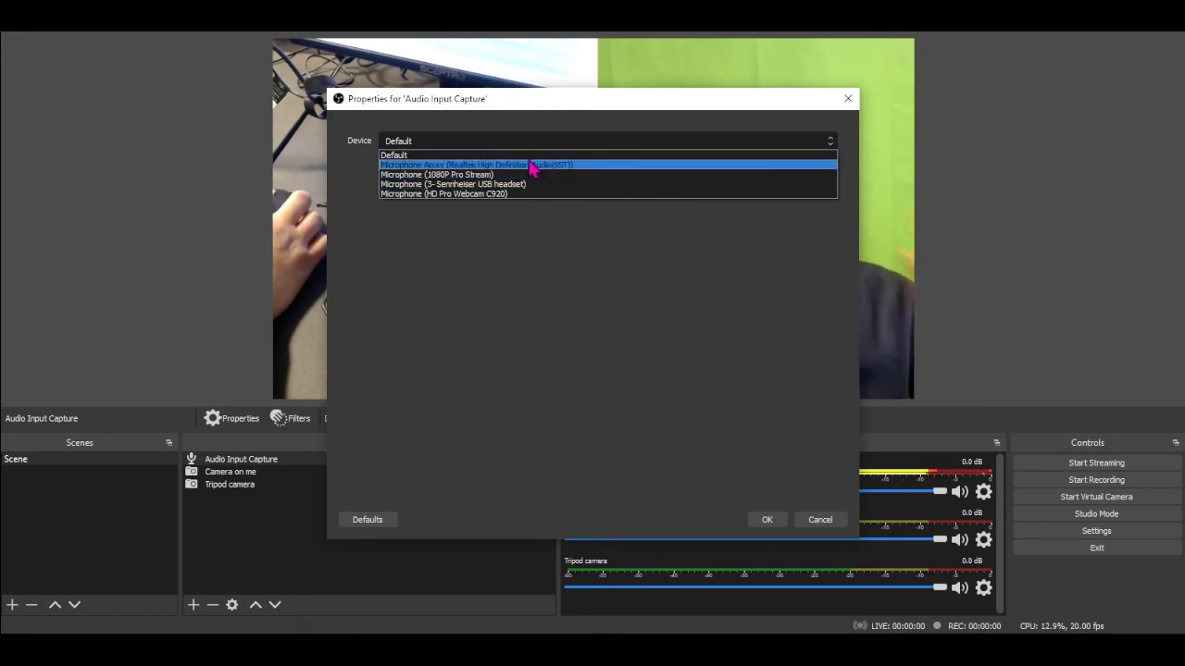
left_click(555, 106)
left_click_drag(518, 109, 241, 144)
left_click(778, 230)
left_click(353, 177)
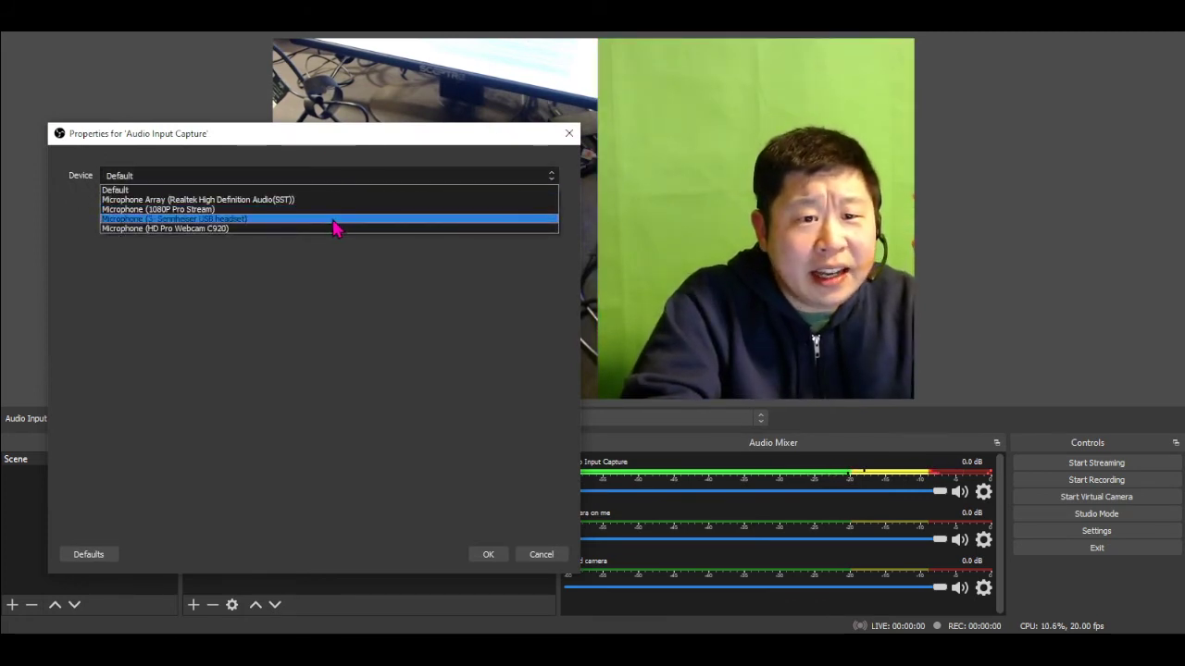
left_click(303, 219)
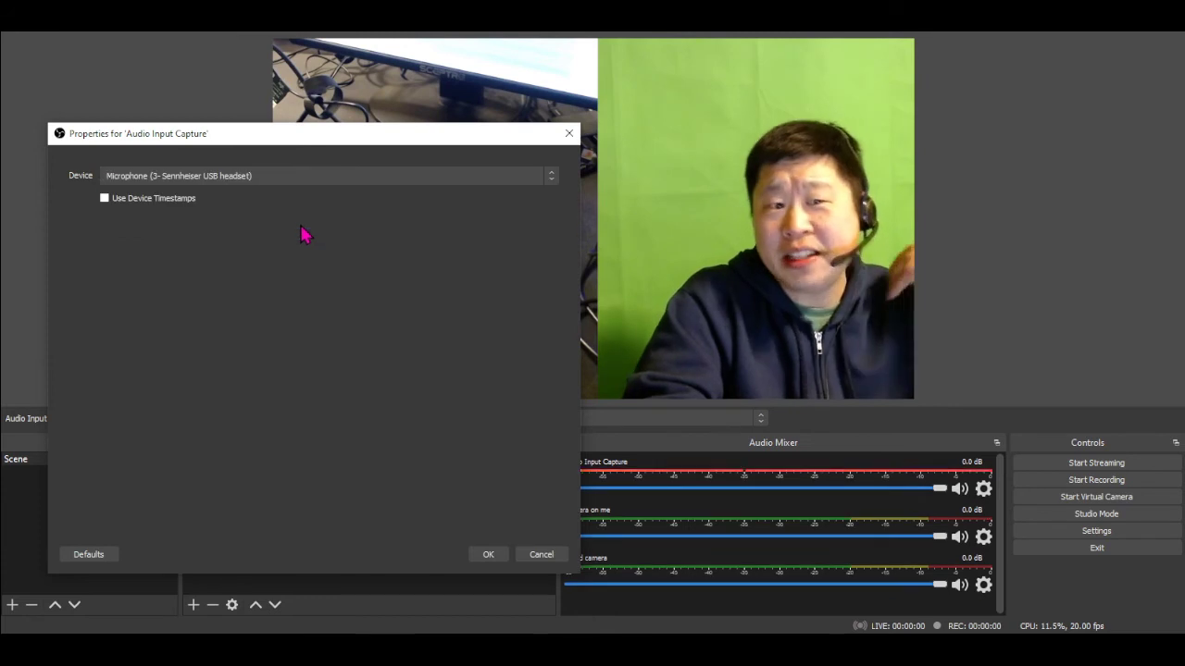
left_click(486, 556)
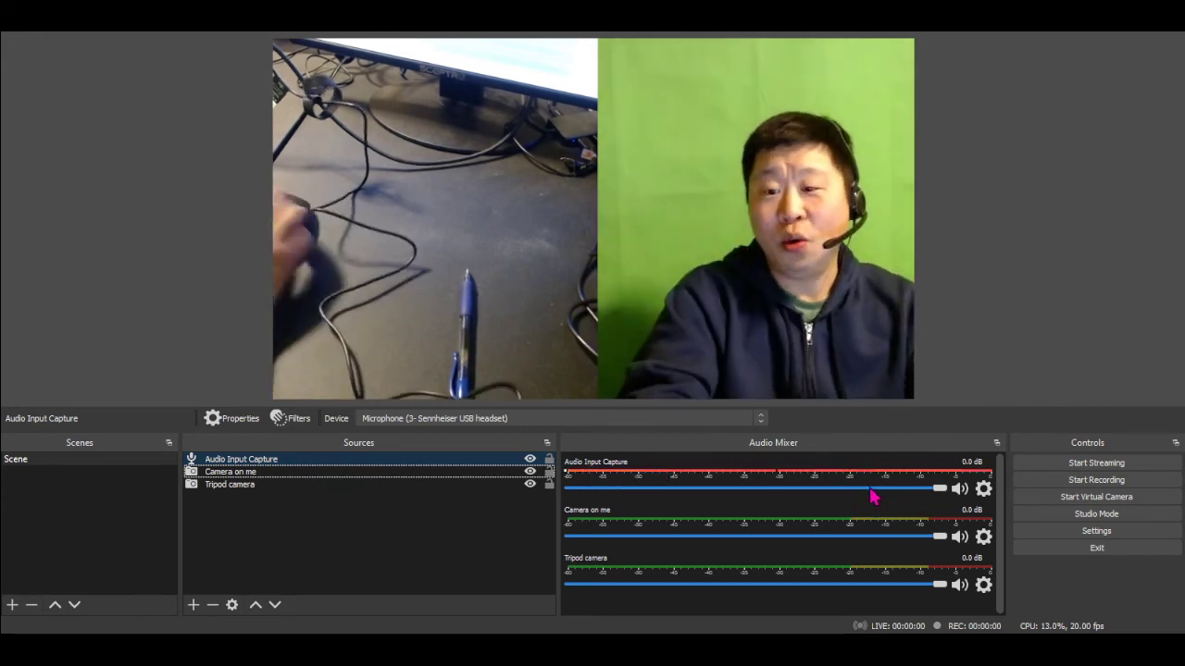
Lower the Audio Input Capture volume in the mixer to -7.8 dB
left_click_drag(937, 490, 803, 497)
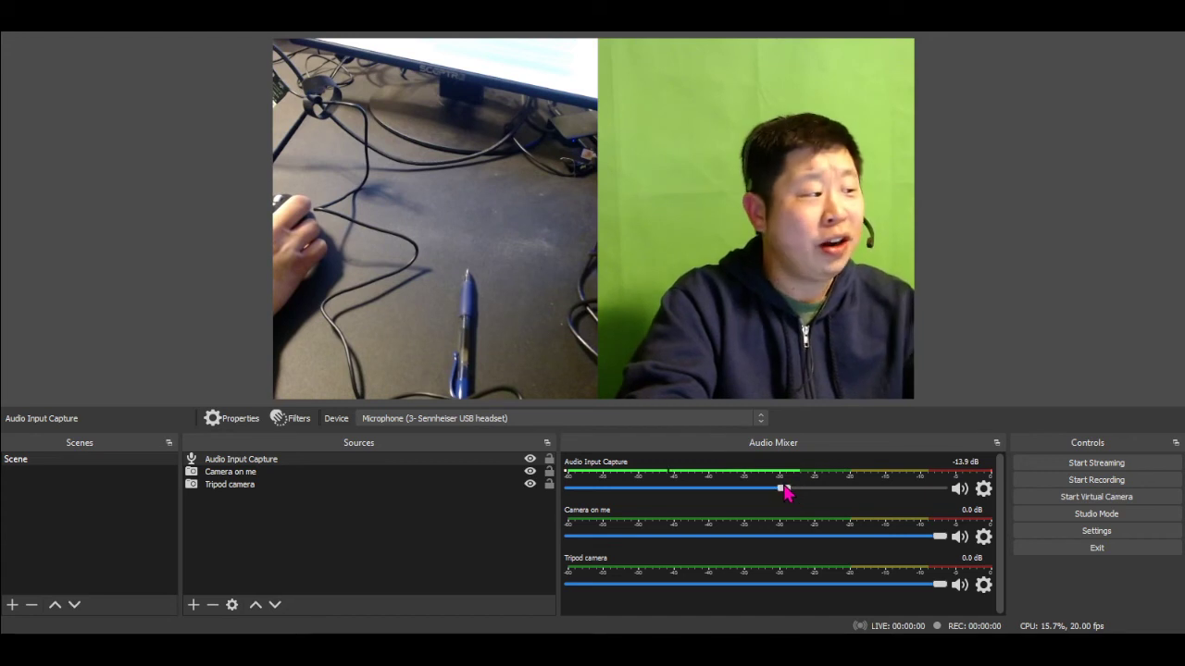
mouse_move(786, 494)
left_mouse_down()
mouse_move(745, 496)
mouse_move(783, 507)
left_mouse_up()
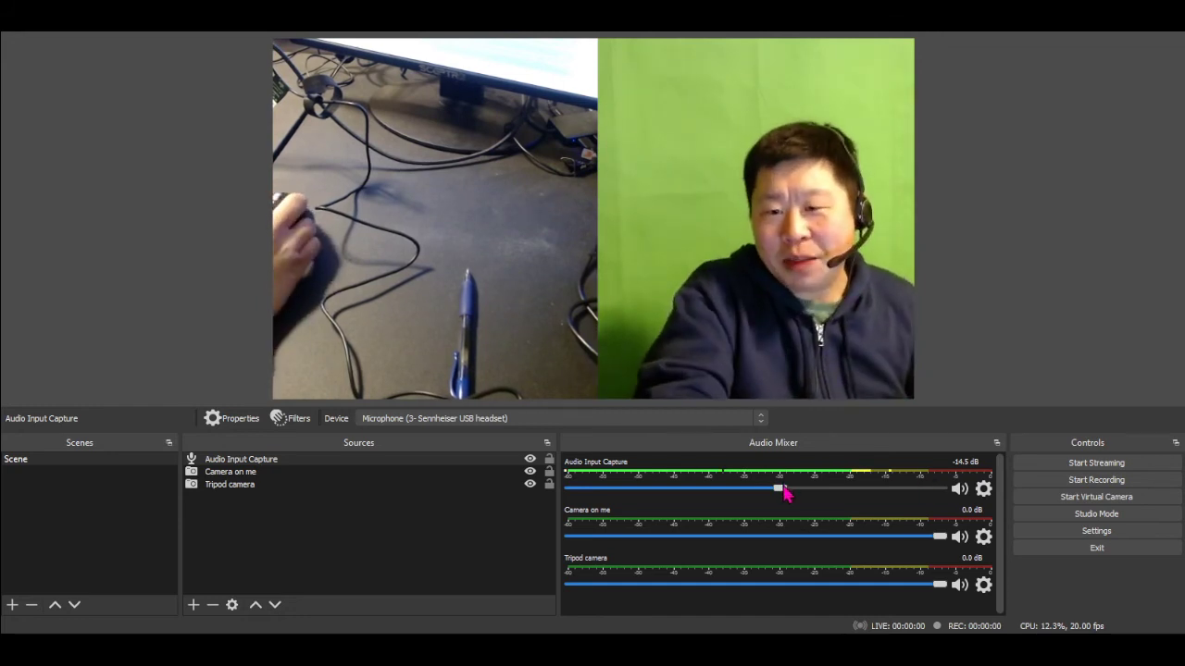
left_click_drag(782, 495, 796, 499)
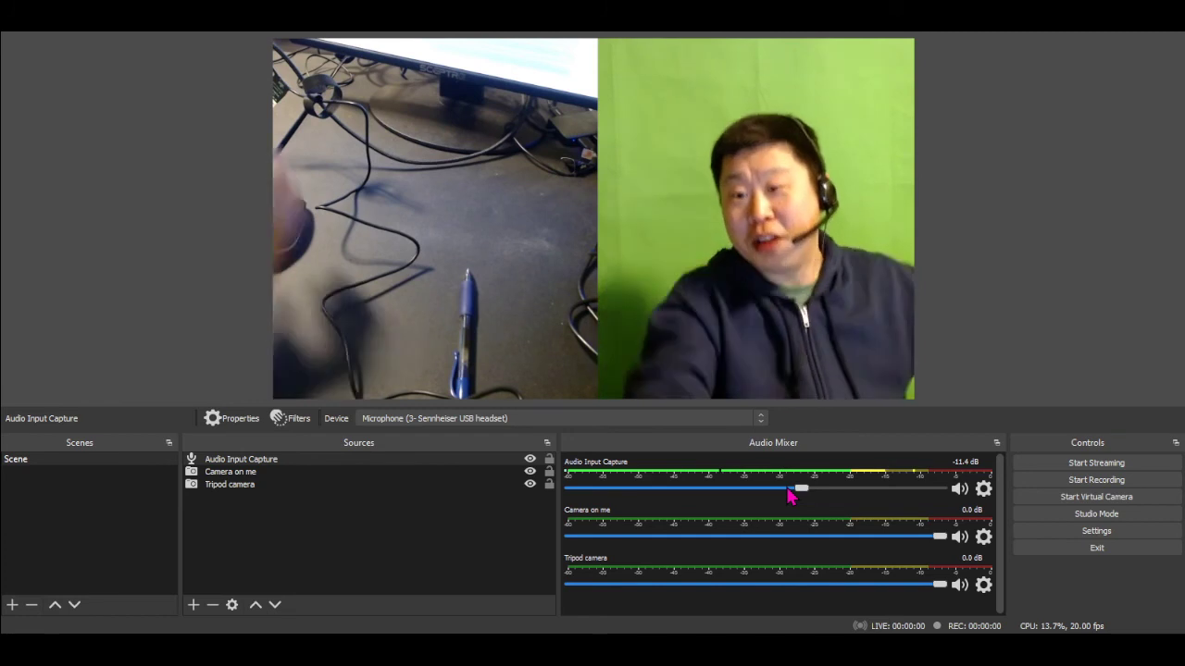
left_click_drag(801, 491, 834, 504)
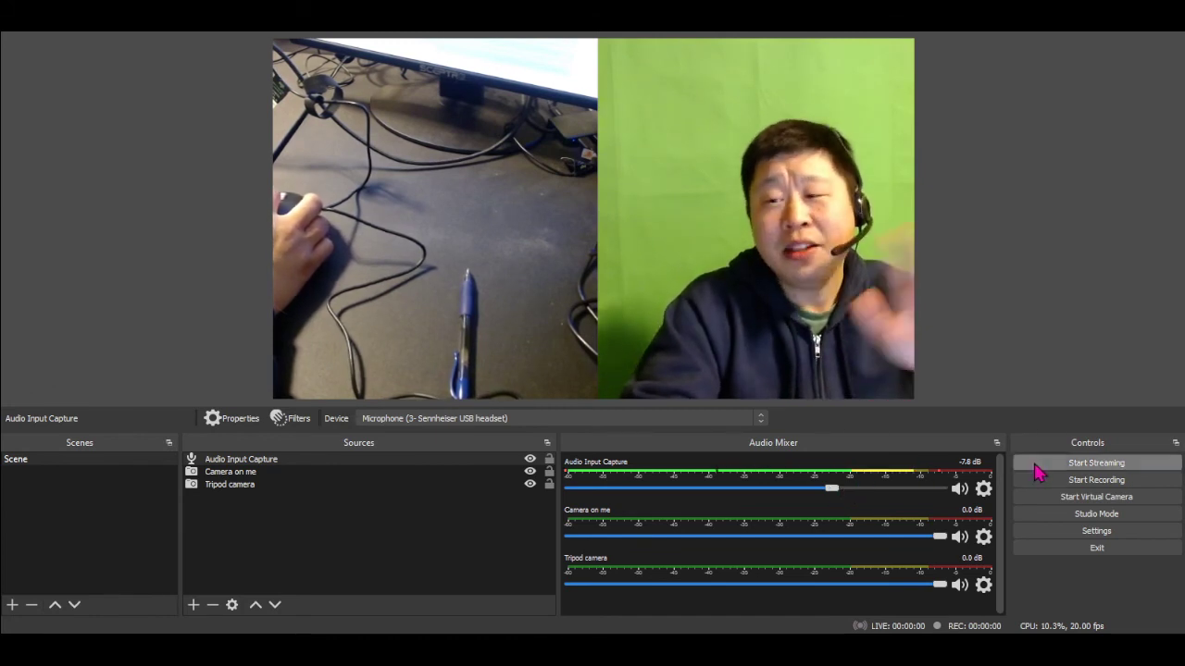
Record a short test clip of the two-camera scene and stop the recording
left_click(1065, 485)
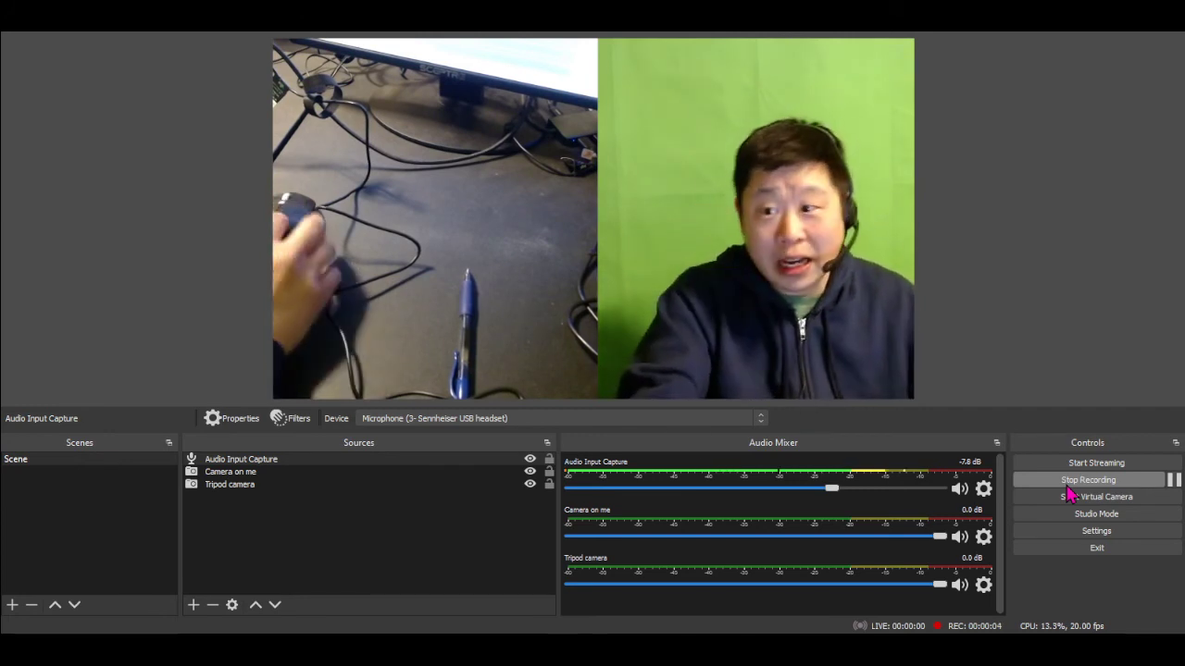
left_click(1066, 485)
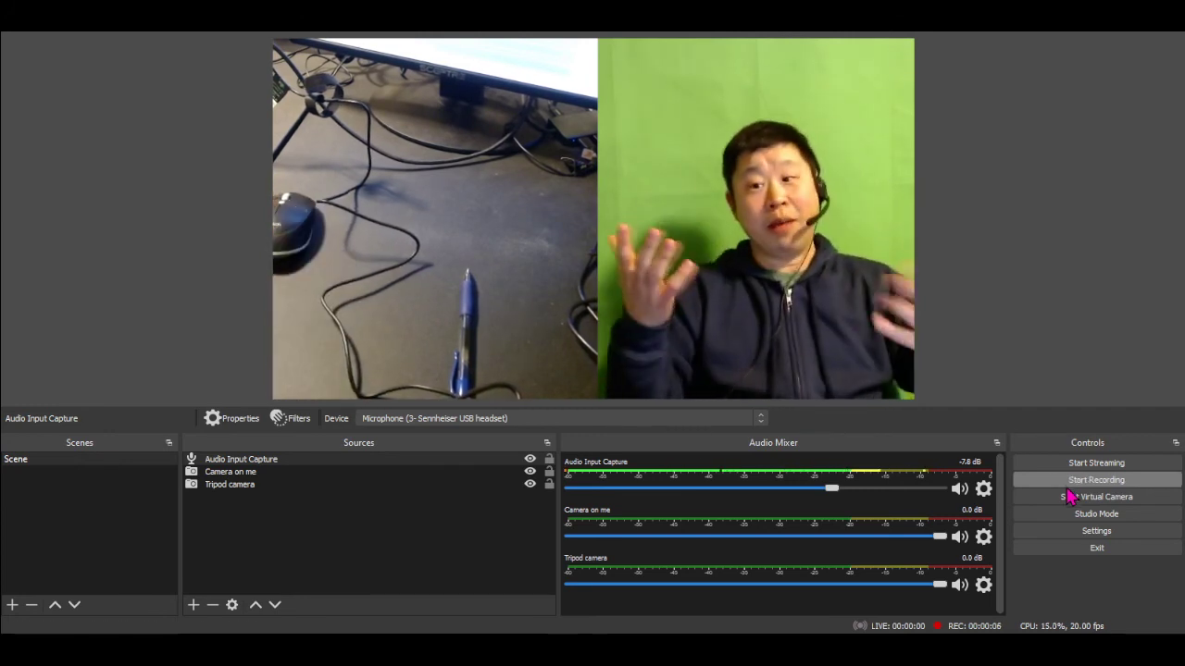